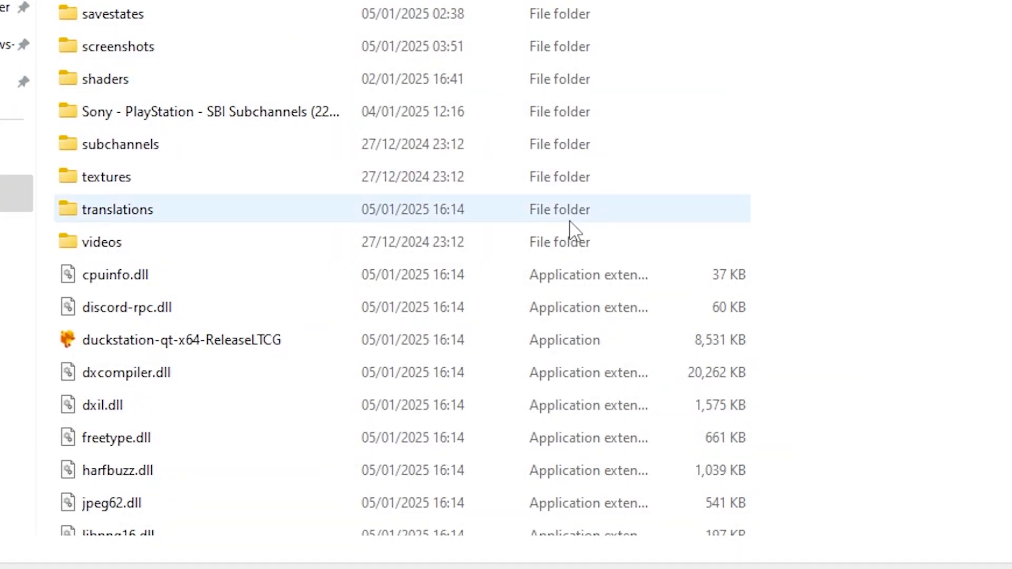
Launch DuckStation from its program folder and open the Memory Card Editor
{"action": "double_click", "coordinate": [297, 352]}
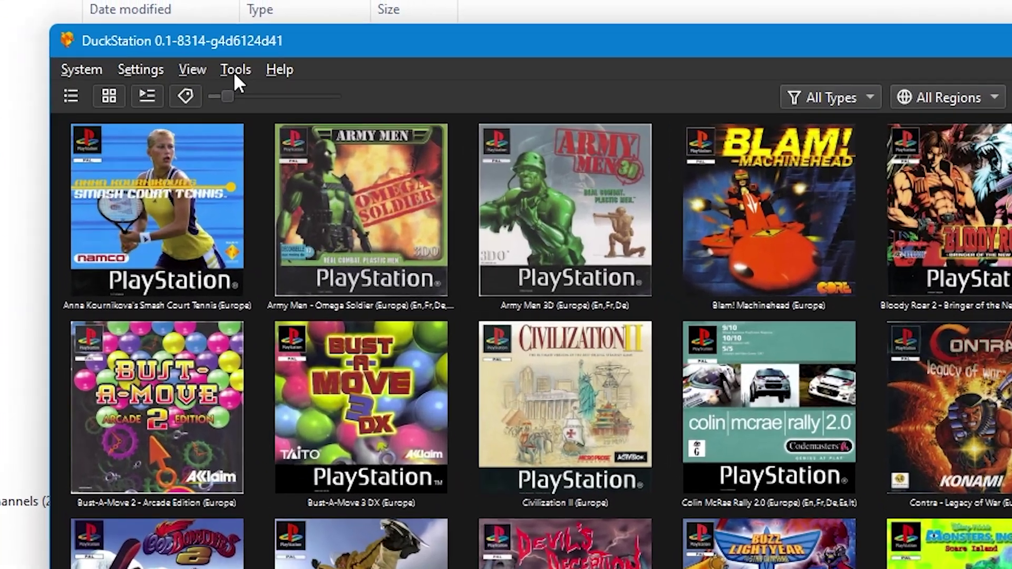
{"action": "left_click", "coordinate": [204, 44]}
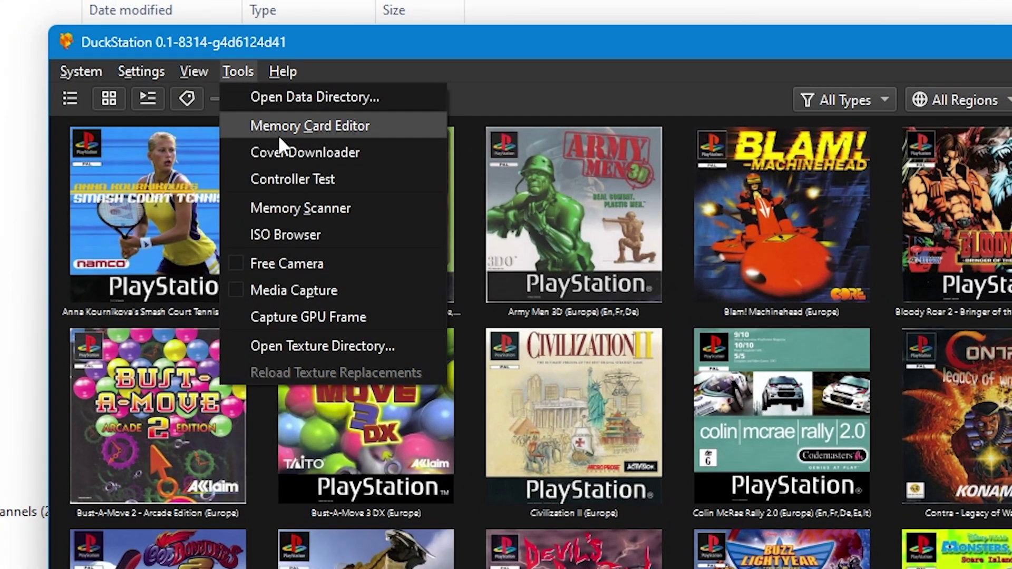
{"action": "left_click", "coordinate": [316, 126]}
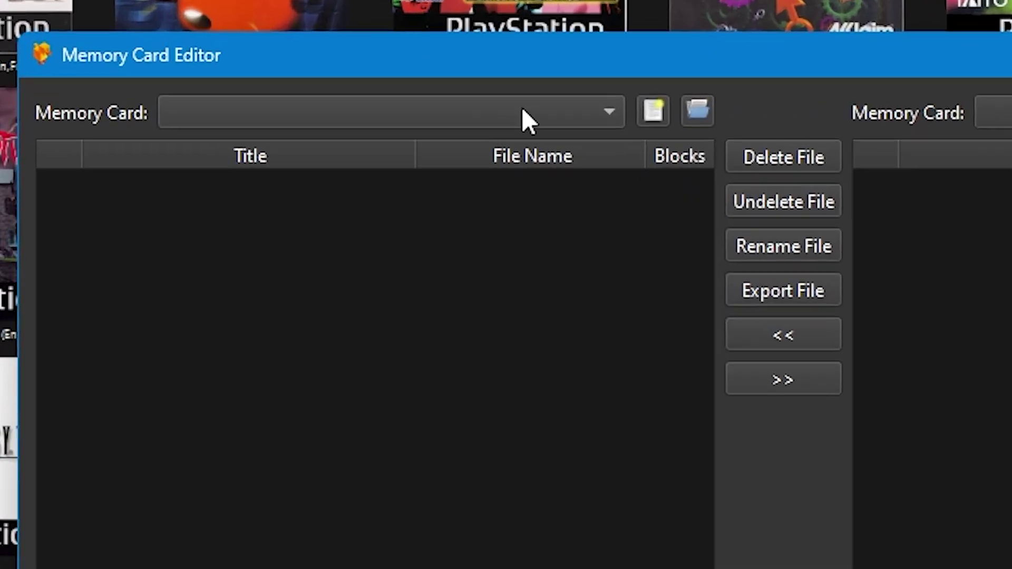
Choose Tony Hawk's Pro Skater 2 (USA)_1 as the first memory card in the editor
{"action": "left_click", "coordinate": [357, 101]}
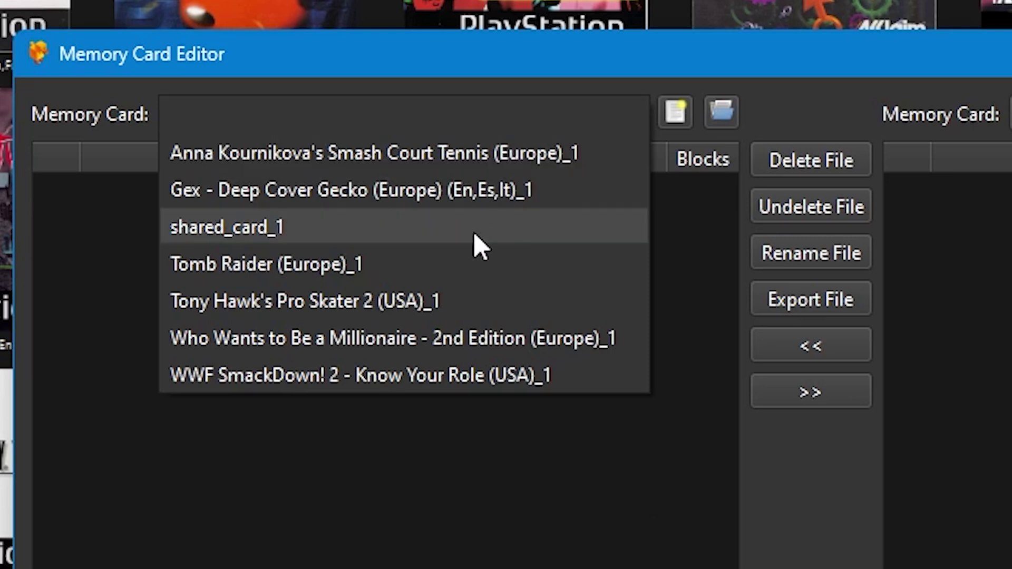
{"action": "left_click", "coordinate": [474, 308]}
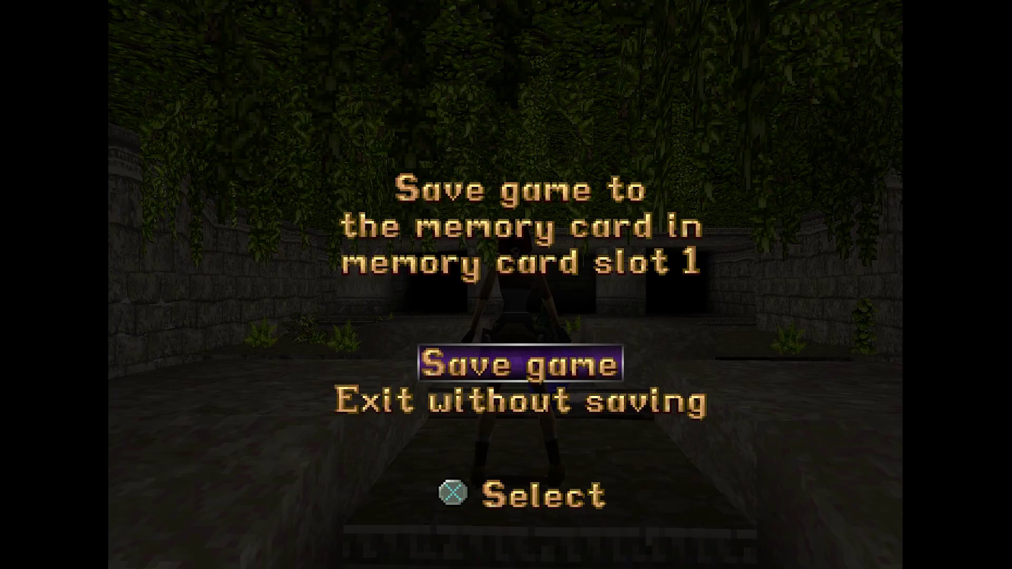
Save the game to the memory card in slot 1 and load Tomb Raider (Europe)_1 as the editor's first card
{"action": "key", "text": "Return"}
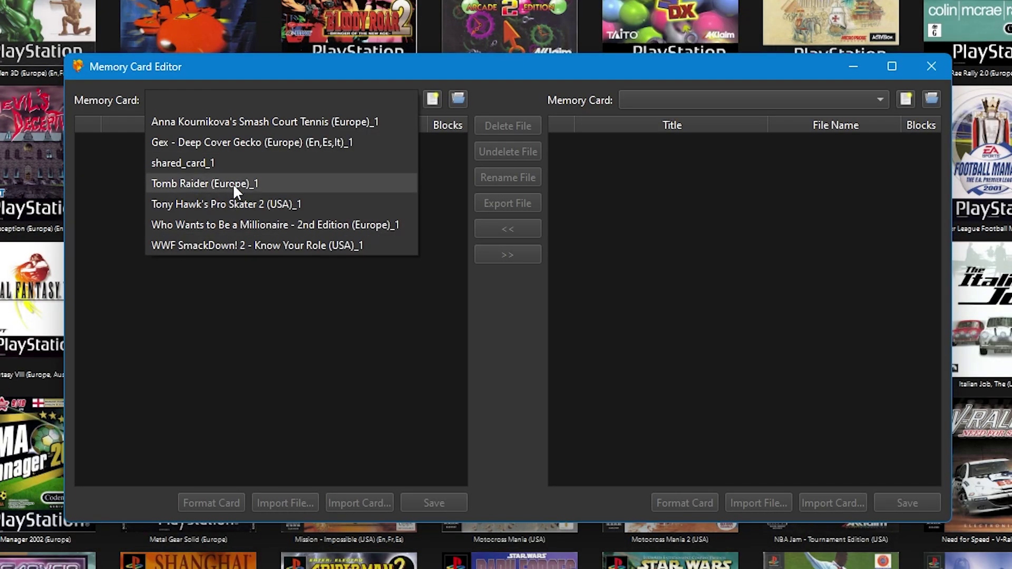
{"action": "left_click", "coordinate": [234, 187]}
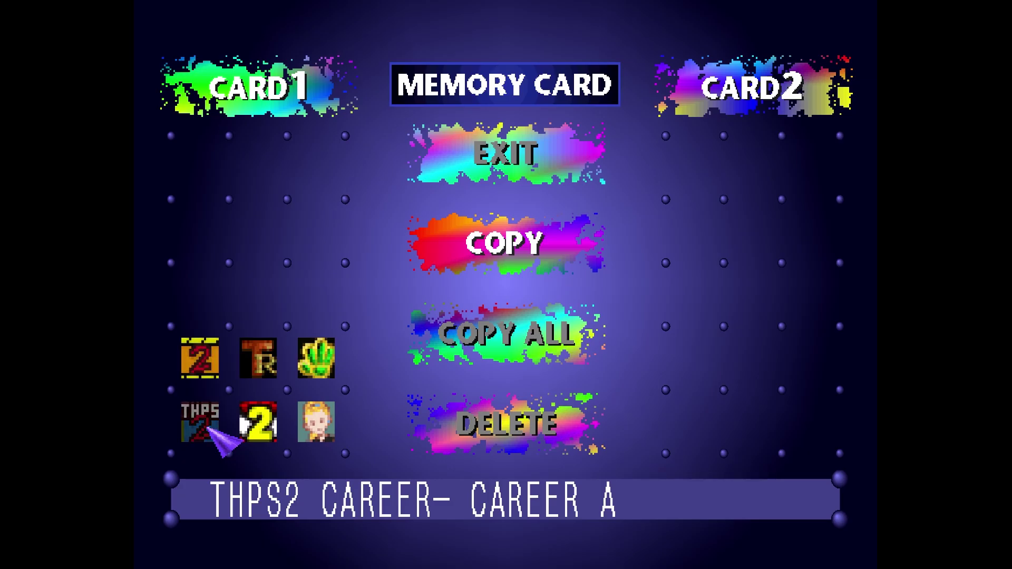
Examine the individual game saves stored on Card 1 in the PlayStation memory card manager
{"action": "key", "text": "Right"}
{"action": "key", "text": "Right"}
{"action": "key", "text": "Up"}
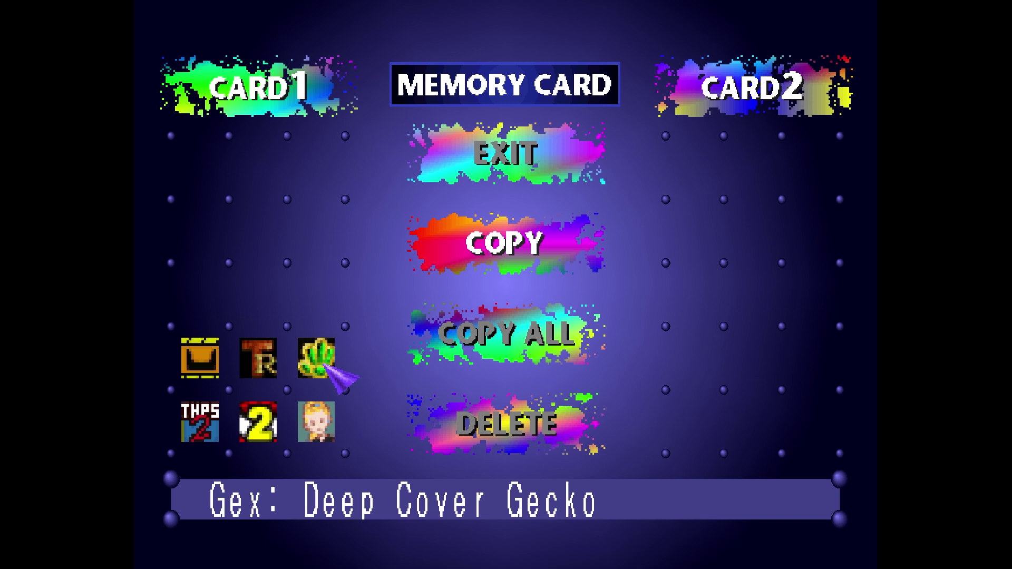
{"action": "key", "text": "Left"}
{"action": "key", "text": "Left"}
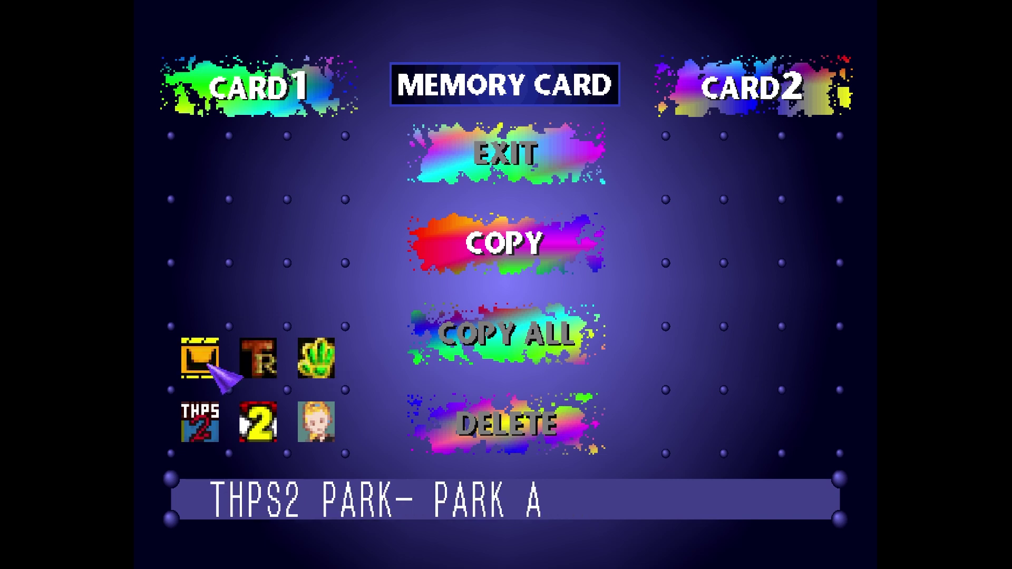
{"action": "key", "text": "Right"}
{"action": "key", "text": "Right"}
{"action": "key", "text": "Down"}
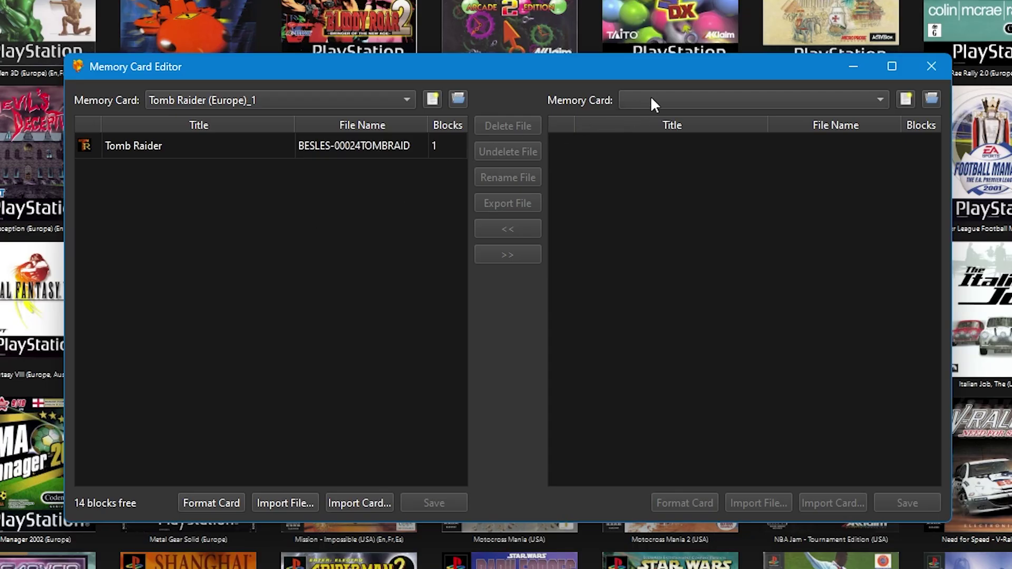
Load shared_card_1 as the second memory card and copy the Tomb Raider save onto it
{"action": "left_click", "coordinate": [652, 103]}
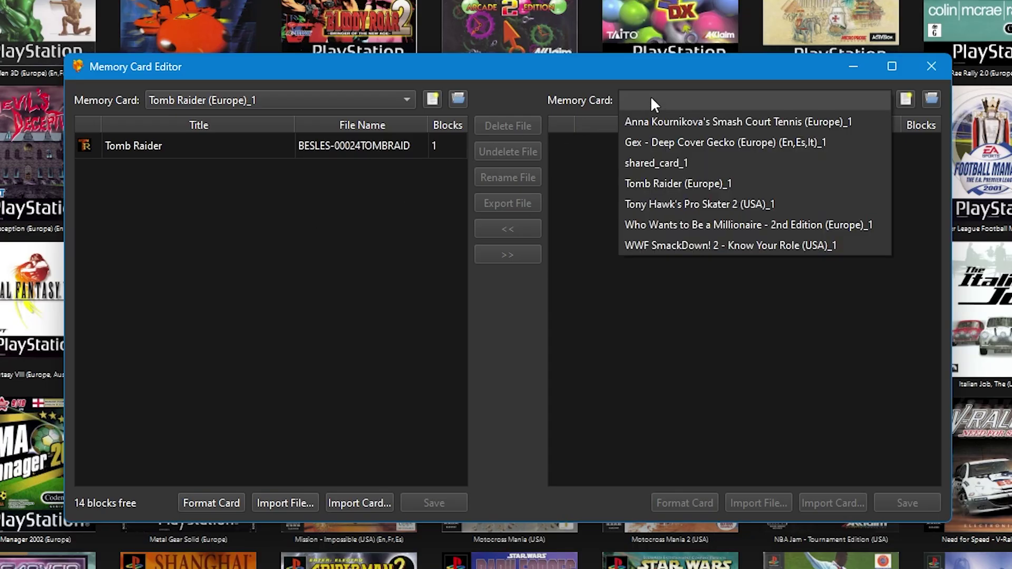
{"action": "left_click", "coordinate": [654, 163]}
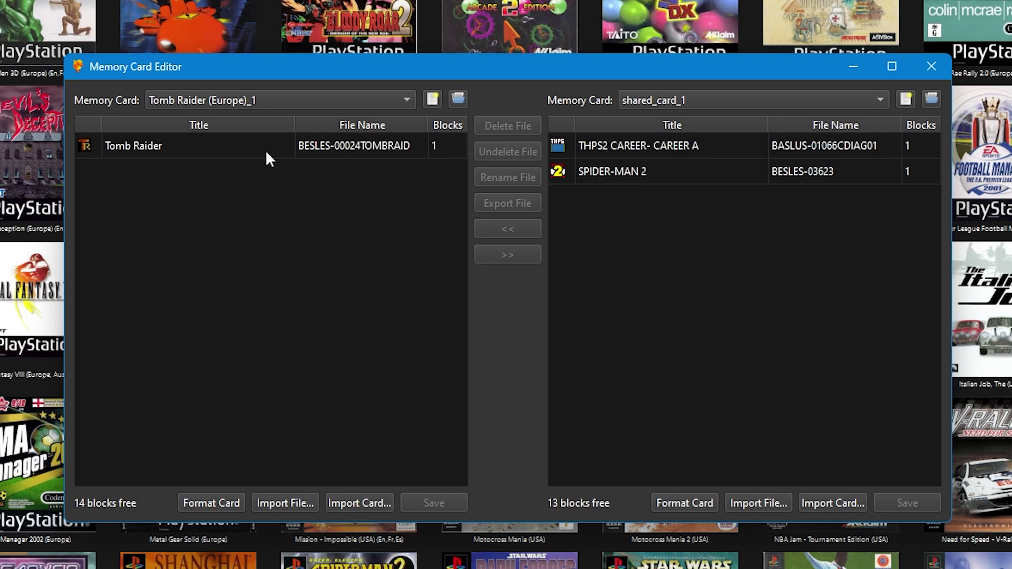
{"action": "left_click", "coordinate": [227, 158]}
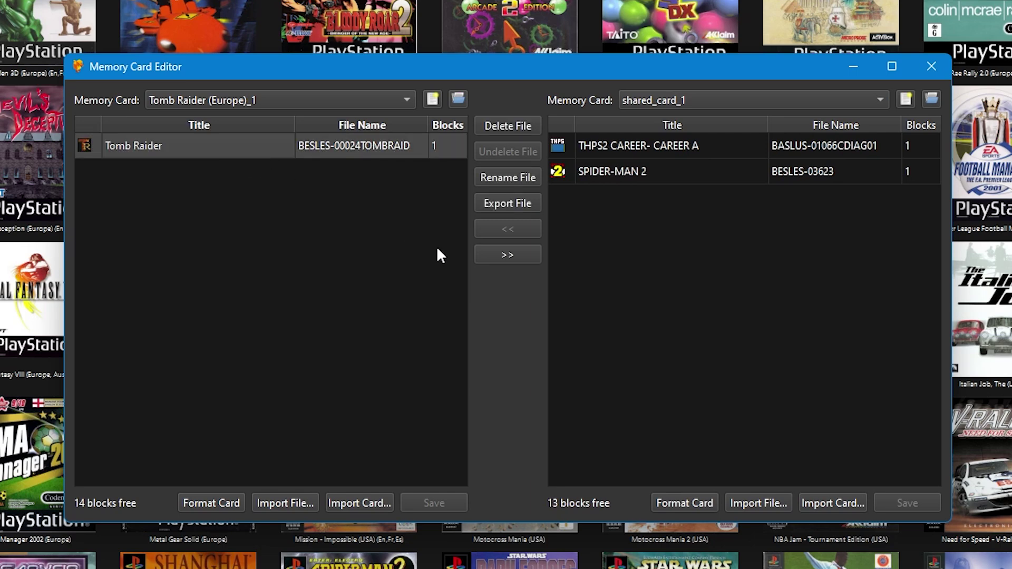
{"action": "left_click", "coordinate": [501, 258]}
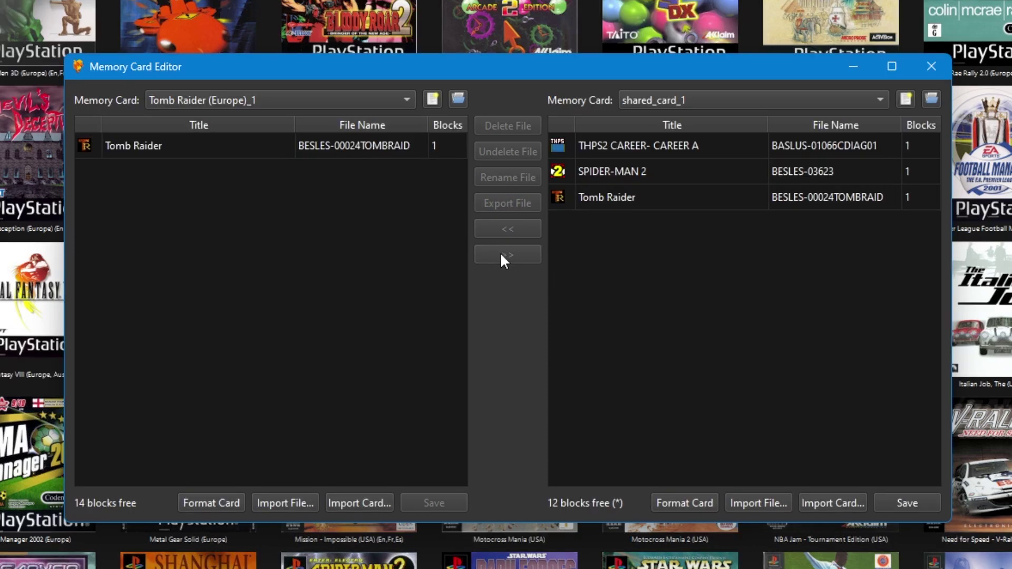
Export the career save from the Tony Hawk's Pro Skater 2 (USA)_1 card as "Tony Hawk Pro Skate 2 Career BACKUP SAVE" in single save (.mcs) format
{"action": "left_click", "coordinate": [274, 100]}
{"action": "left_click", "coordinate": [322, 208]}
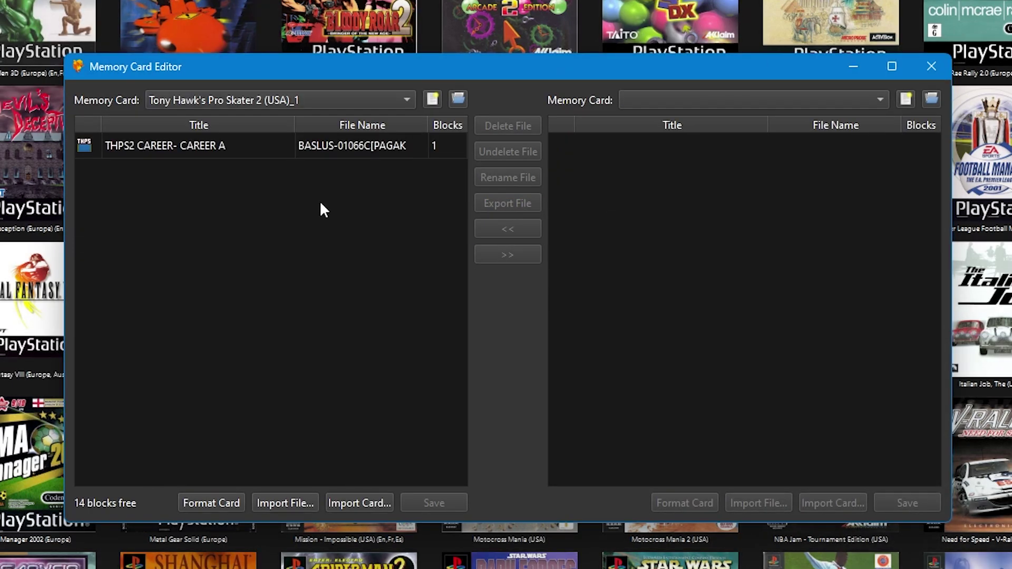
{"action": "left_click", "coordinate": [262, 150]}
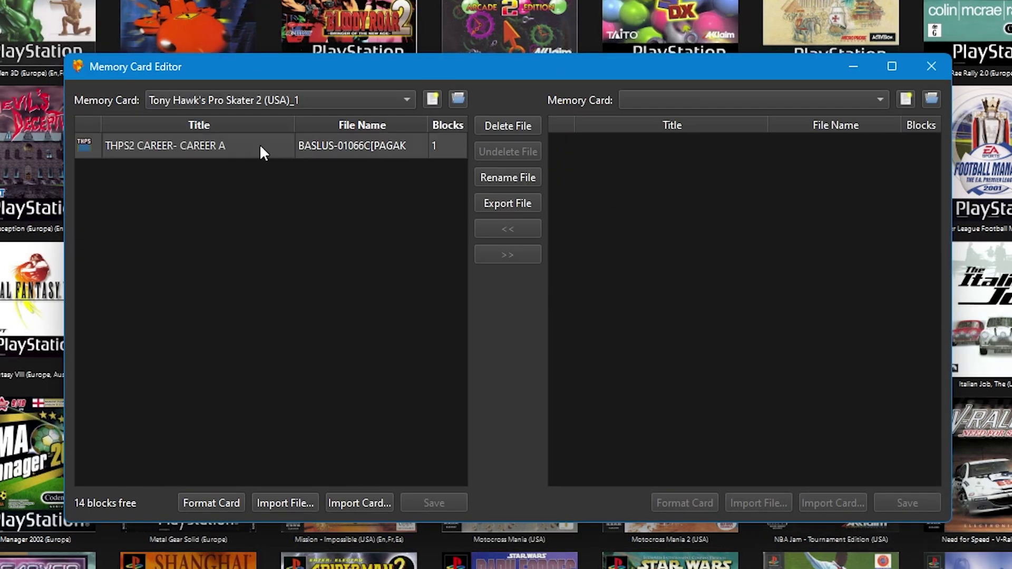
{"action": "left_click", "coordinate": [533, 204]}
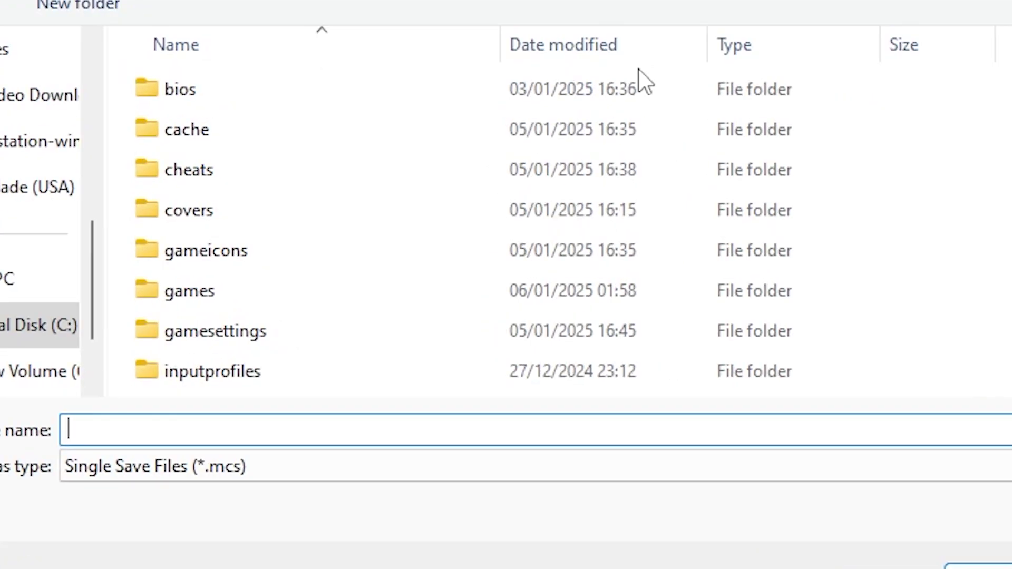
{"action": "type", "text": "Tony Hawk Pro Skate 2 Career BACKUP SAVE"}
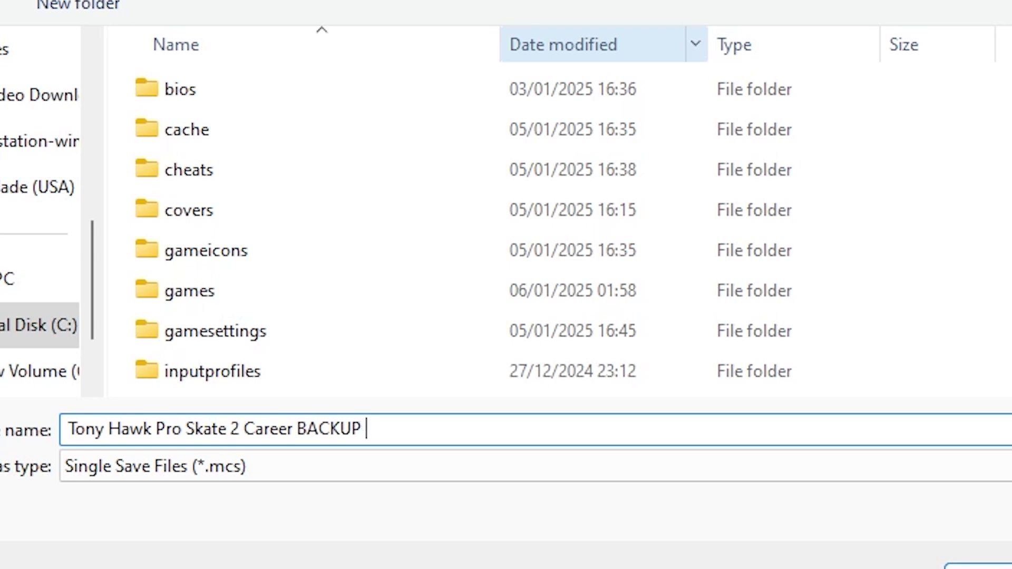
{"action": "scroll", "coordinate": [438, 162], "scroll_direction": "down", "scroll_amount": 1}
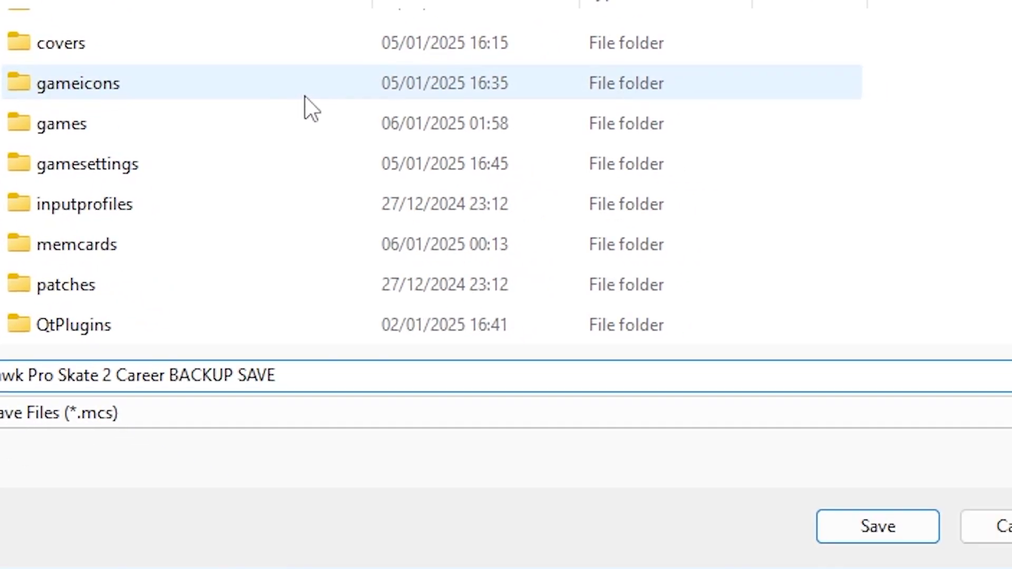
{"action": "scroll", "coordinate": [311, 108], "scroll_direction": "down", "scroll_amount": 1}
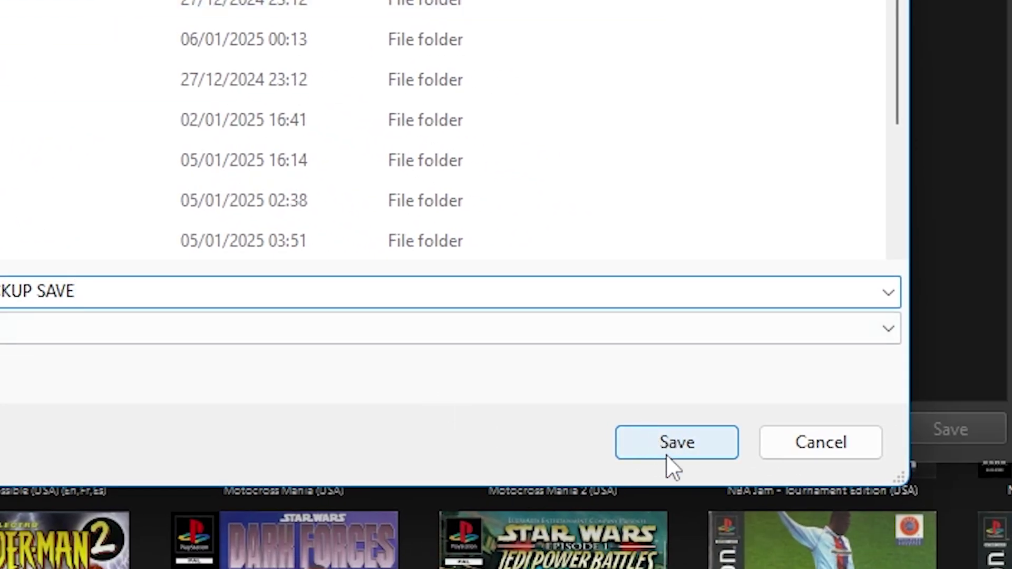
{"action": "left_click", "coordinate": [717, 454]}
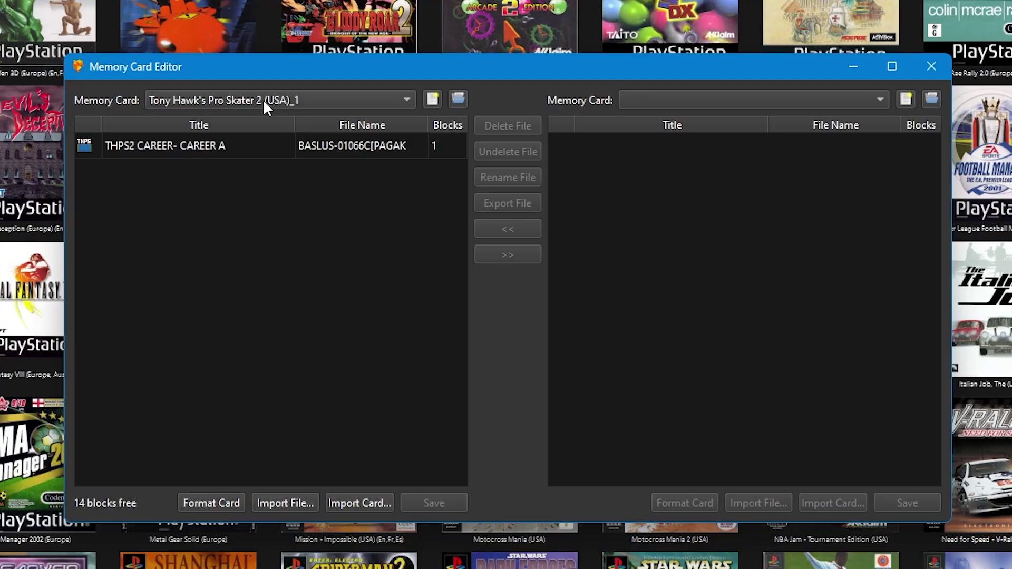
Try to import the save file Tony Hawk Pro Skate 2 ALL UNLOCK.mcs into the Tony Hawk's Pro Skater 2 card
{"action": "left_click", "coordinate": [242, 148]}
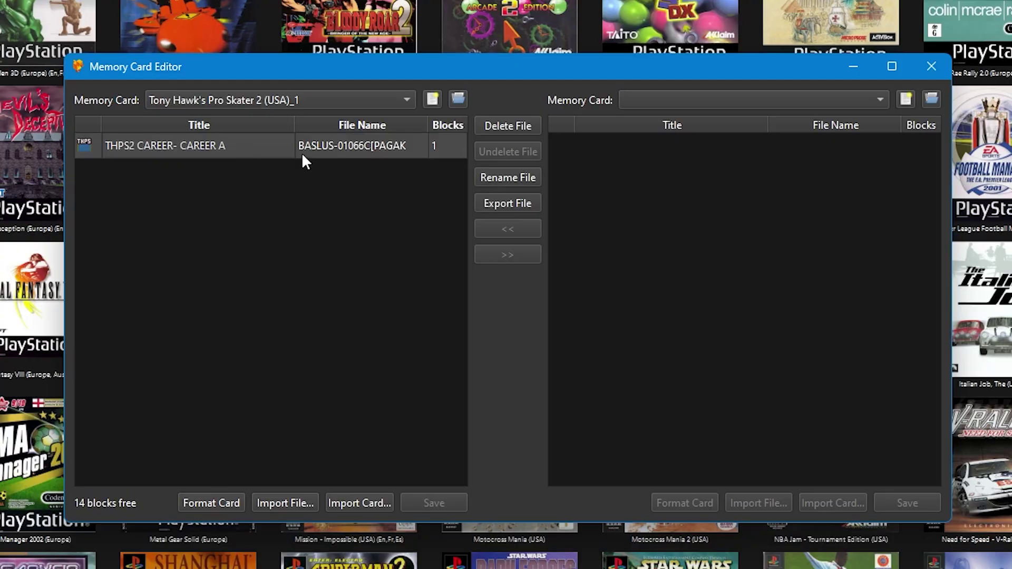
{"action": "left_click", "coordinate": [275, 503]}
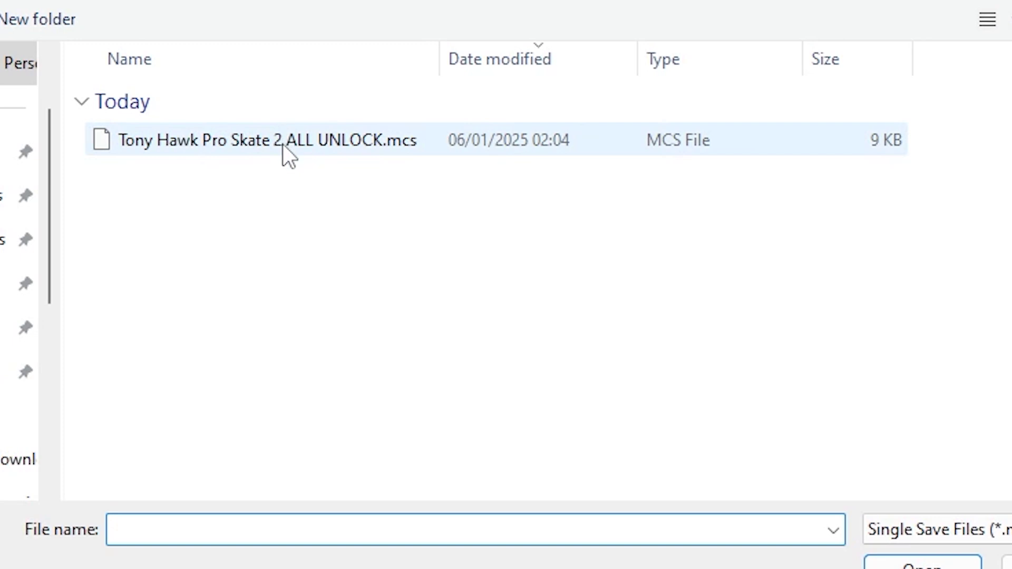
{"action": "left_click", "coordinate": [268, 153]}
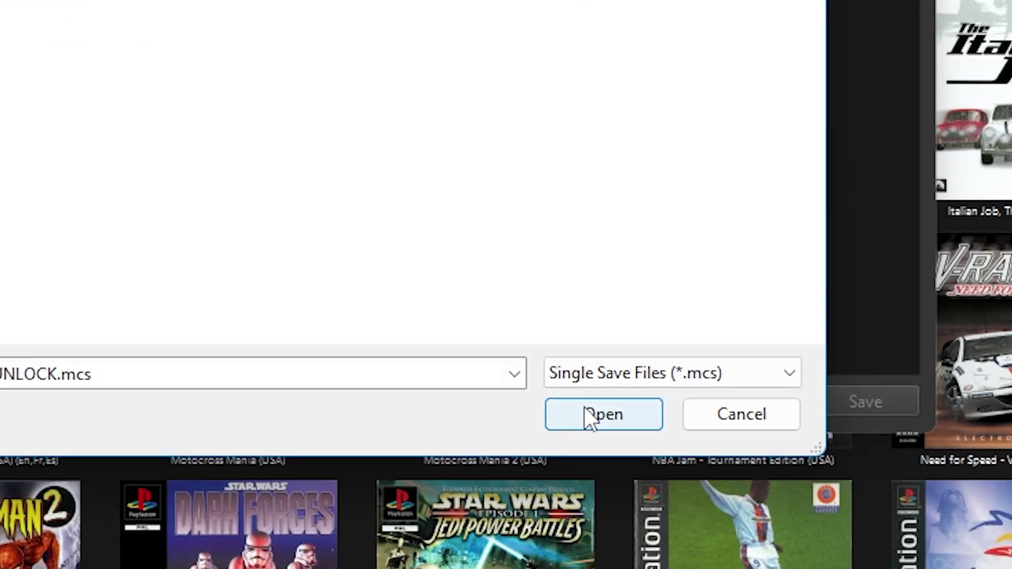
{"action": "left_click", "coordinate": [596, 416]}
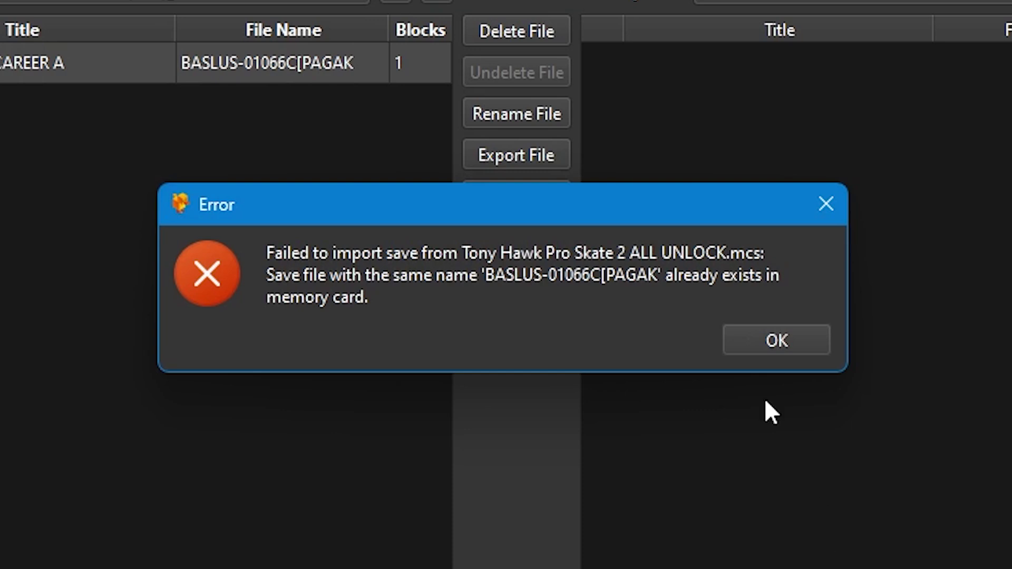
{"action": "left_click", "coordinate": [775, 340]}
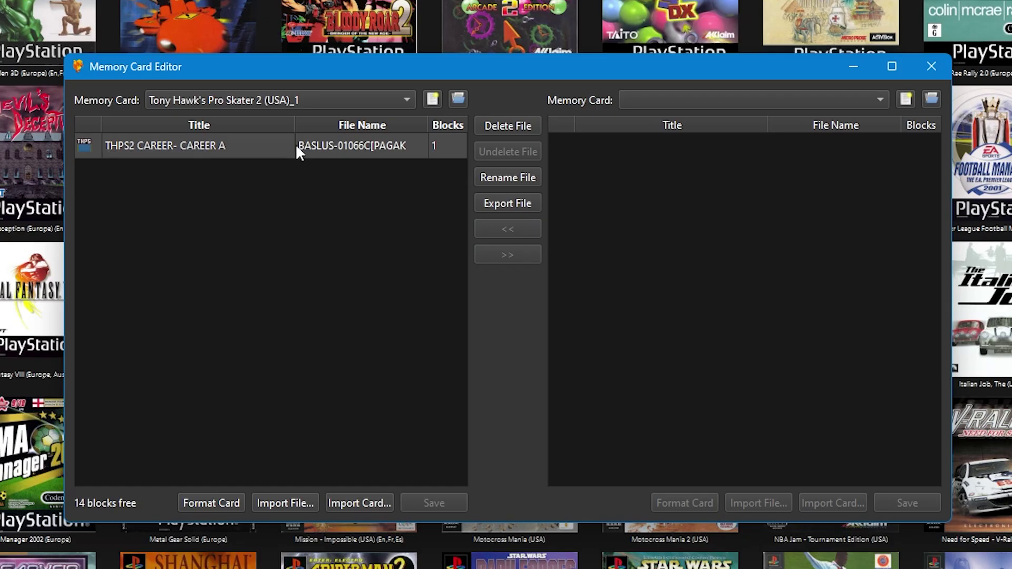
Delete the THPS2 CAREER- CAREER A save from the Tony Hawk's Pro Skater 2 card, including its leftover deleted entry
{"action": "left_click", "coordinate": [506, 124]}
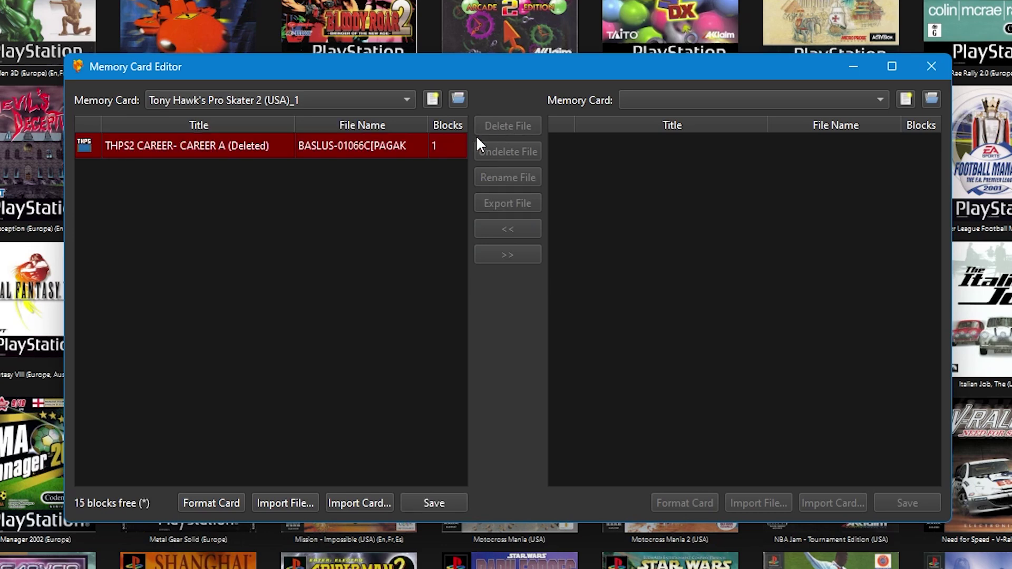
{"action": "left_click", "coordinate": [357, 146]}
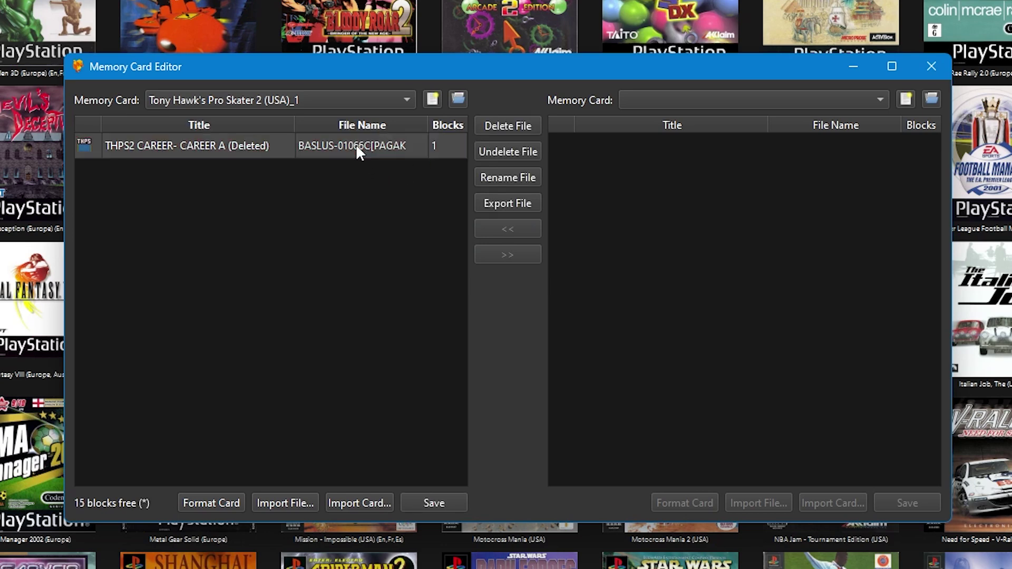
{"action": "left_click", "coordinate": [506, 127]}
Import the single save (.mcs) file from the DuckStation folder into the Tony Hawk's Pro Skater 2 card
{"action": "left_click", "coordinate": [286, 502]}
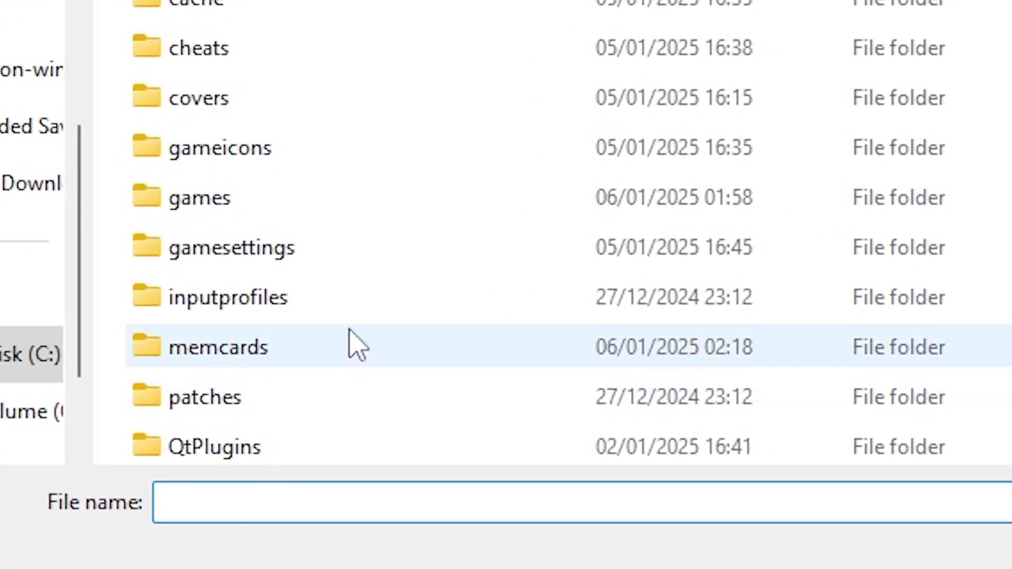
{"action": "scroll", "coordinate": [350, 343], "scroll_direction": "down", "scroll_amount": 4}
{"action": "left_click", "coordinate": [429, 452]}
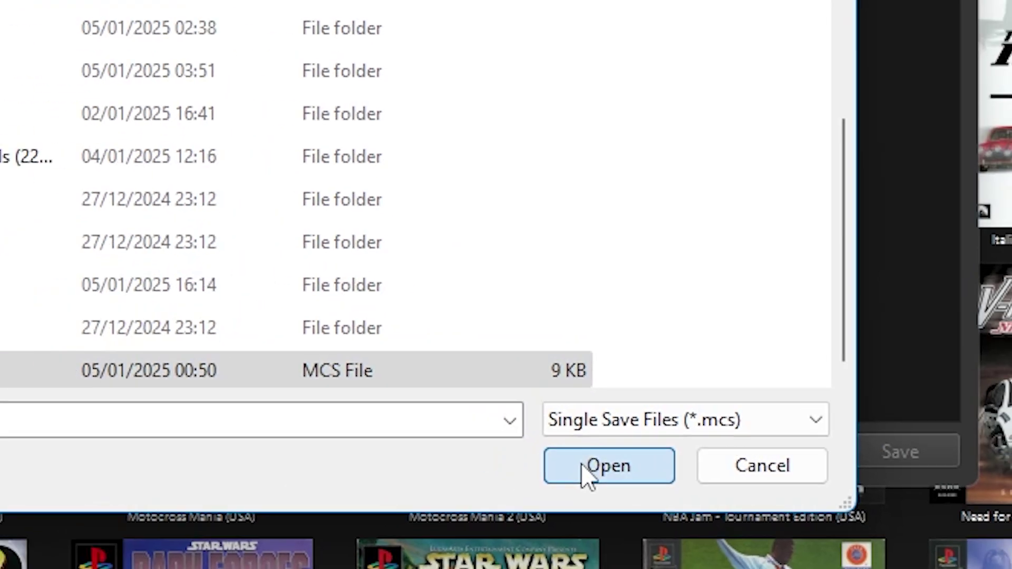
{"action": "left_click", "coordinate": [588, 469]}
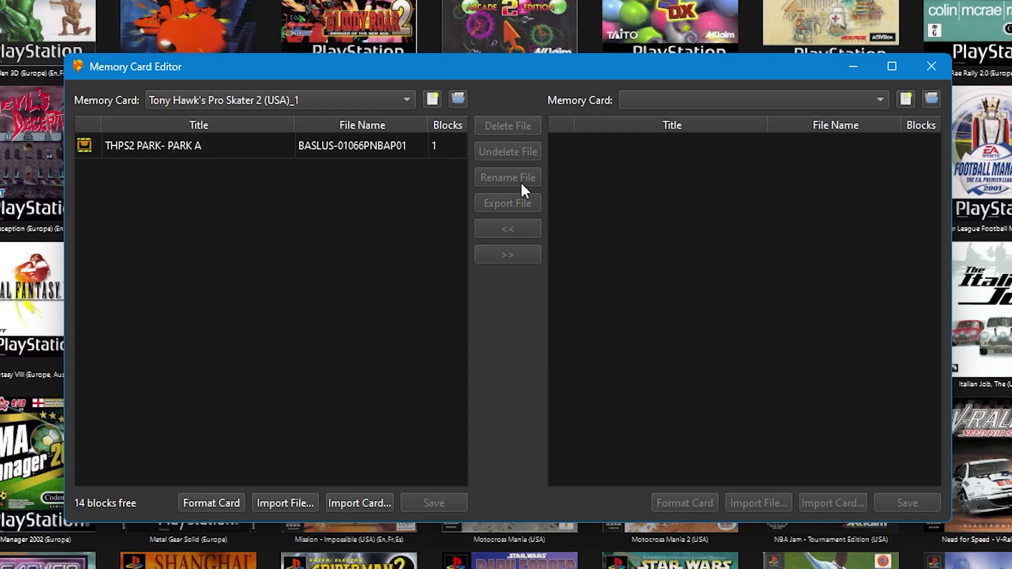
Load shared_card_1 as the second memory card and import the card file tony-hawks-pro-skater-2.361.gme into it
{"action": "left_click", "coordinate": [655, 104]}
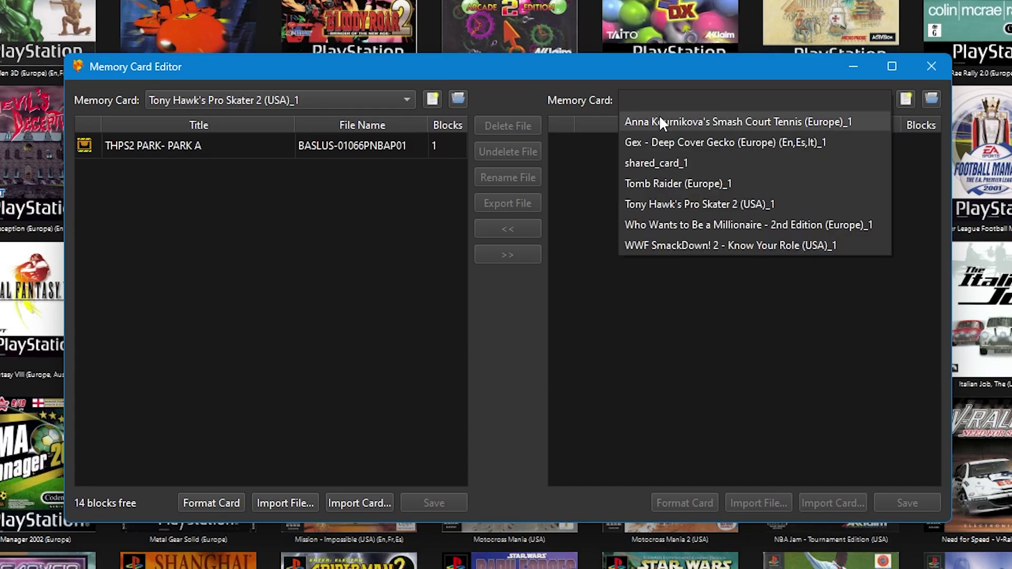
{"action": "left_click", "coordinate": [678, 160]}
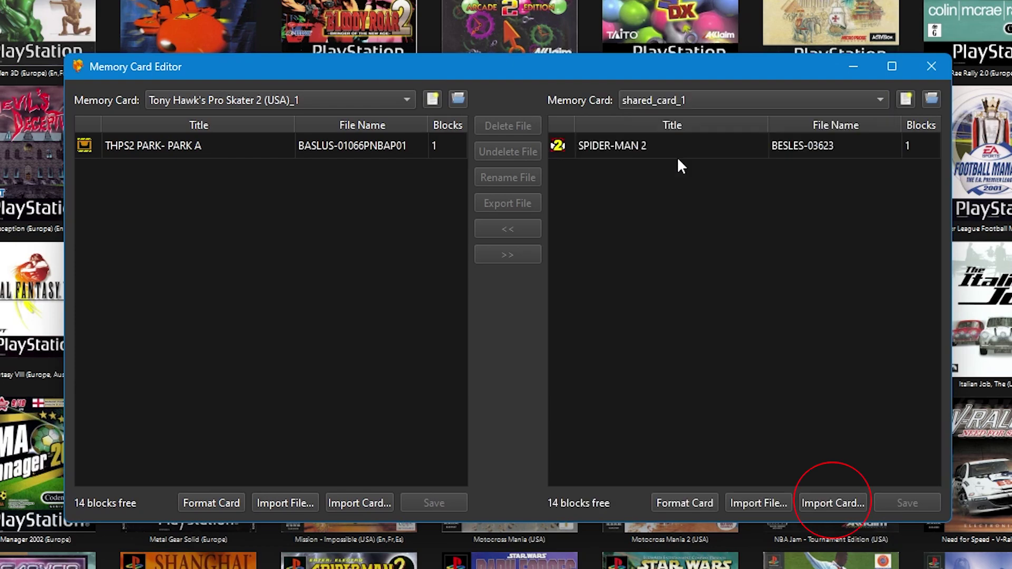
{"action": "left_click", "coordinate": [835, 503]}
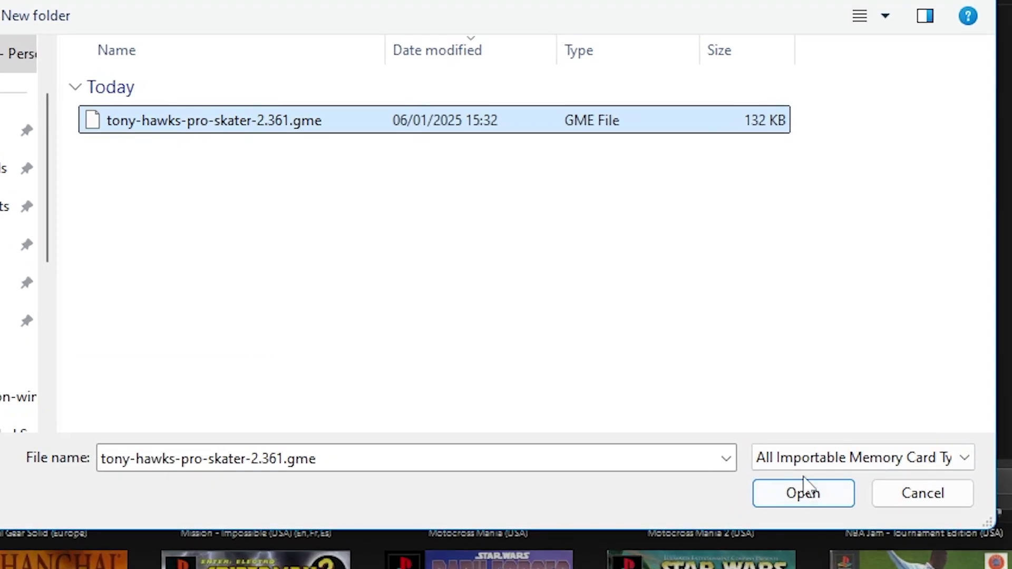
{"action": "left_click", "coordinate": [800, 491]}
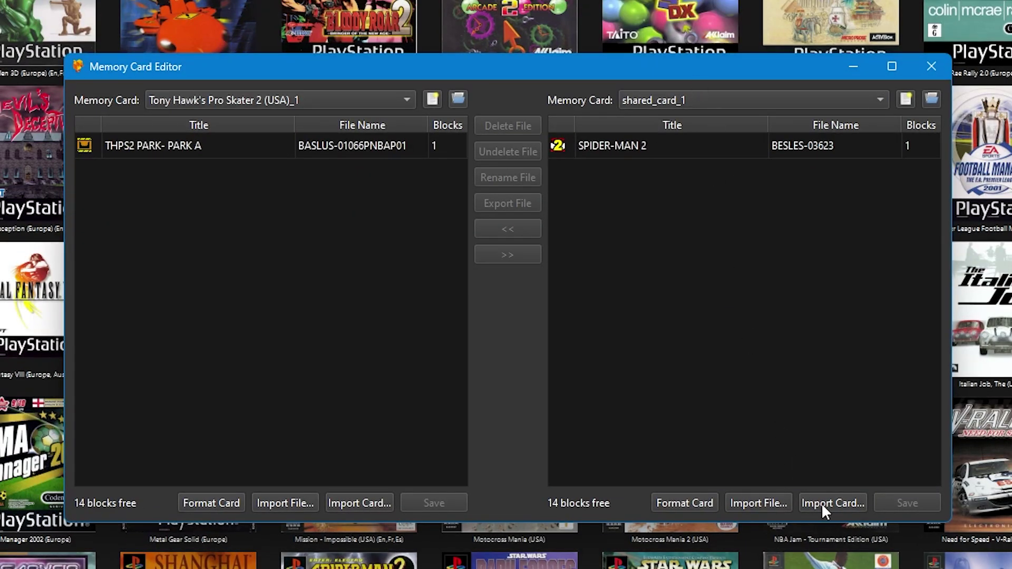
Replace shared_card_1's contents with the imported card file and copy its THPS2 CAREER- CAREER A save to the Tony Hawk's Pro Skater 2 card
{"action": "left_click", "coordinate": [822, 505]}
{"action": "left_click", "coordinate": [394, 253]}
{"action": "left_click", "coordinate": [739, 509]}
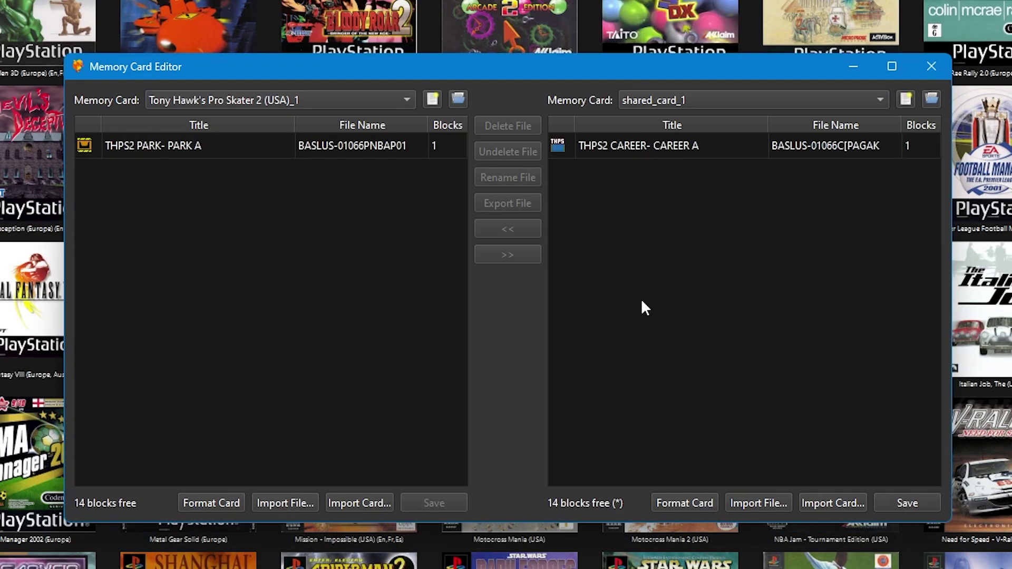
{"action": "left_click", "coordinate": [612, 145]}
{"action": "left_click", "coordinate": [524, 228]}
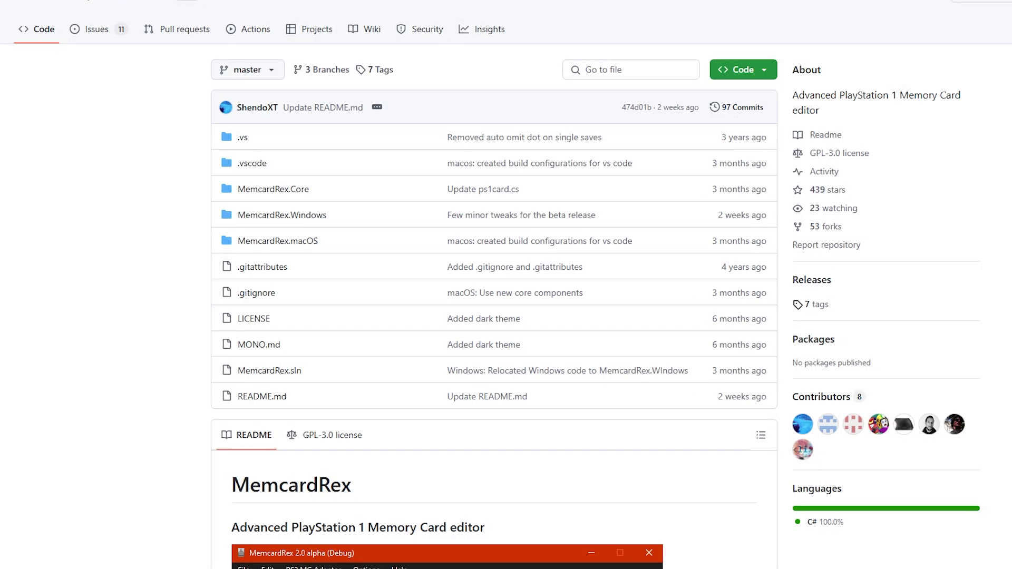
Switch to the memcardrex GitHub repository and download MemcardRex.1.9.1536670.zip from the release "Added Unirom Memory Card support"
{"action": "scroll", "coordinate": [117, 124], "scroll_direction": "up", "scroll_amount": 1}
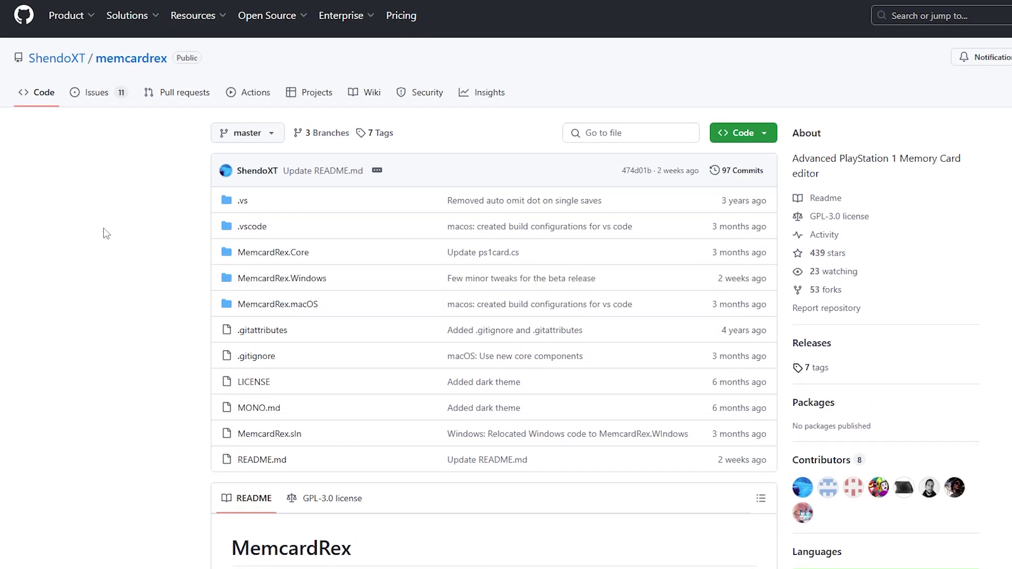
{"action": "scroll", "coordinate": [104, 227], "scroll_direction": "down", "scroll_amount": 2}
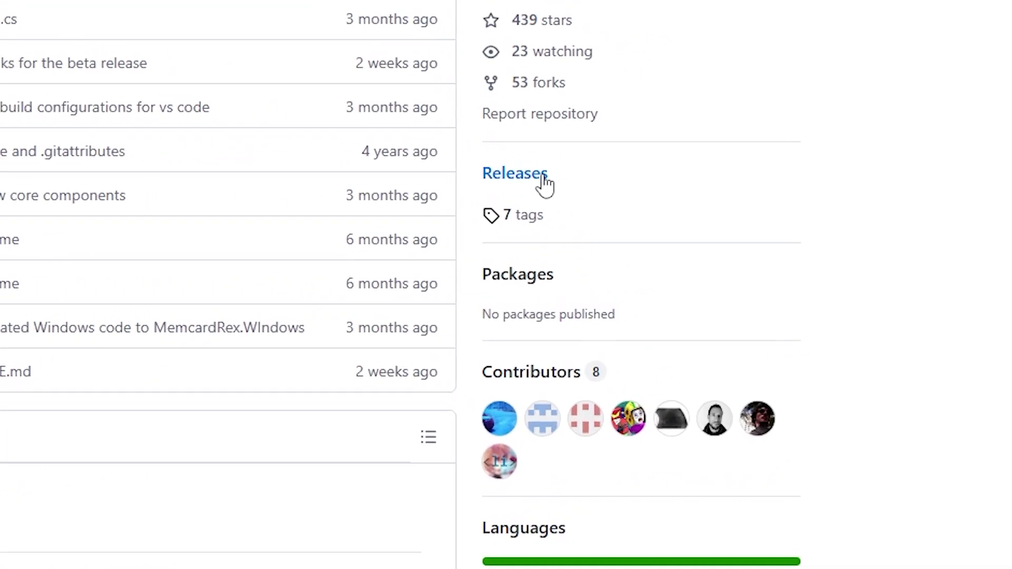
{"action": "left_click", "coordinate": [537, 174]}
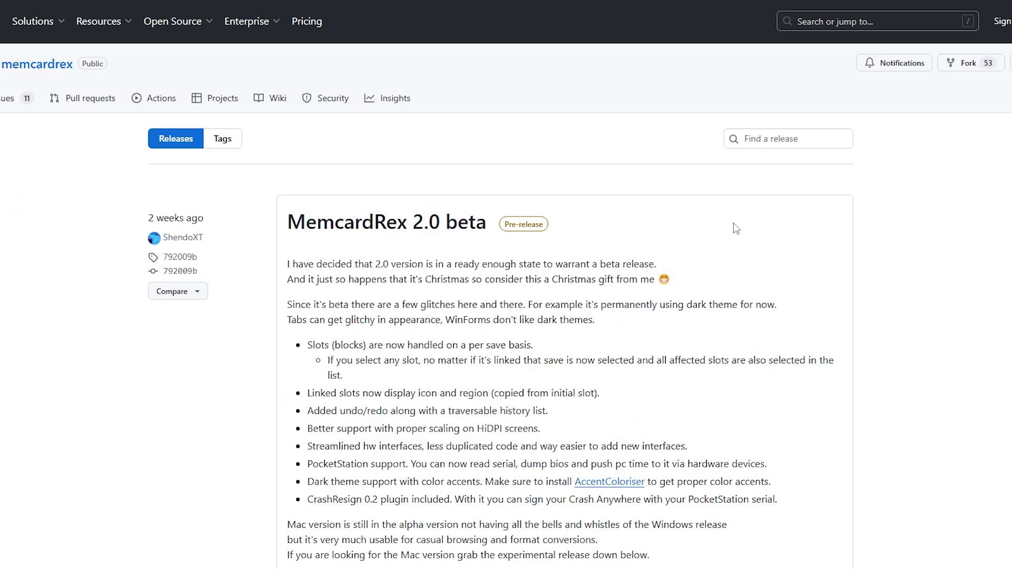
{"action": "scroll", "coordinate": [737, 229], "scroll_direction": "down", "scroll_amount": 4}
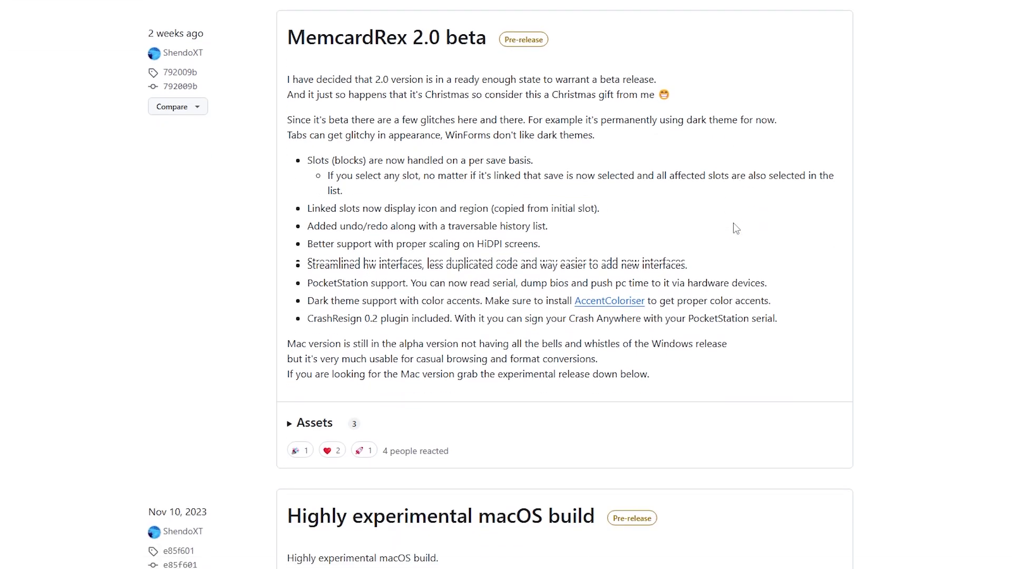
{"action": "scroll", "coordinate": [736, 228], "scroll_direction": "down", "scroll_amount": 7}
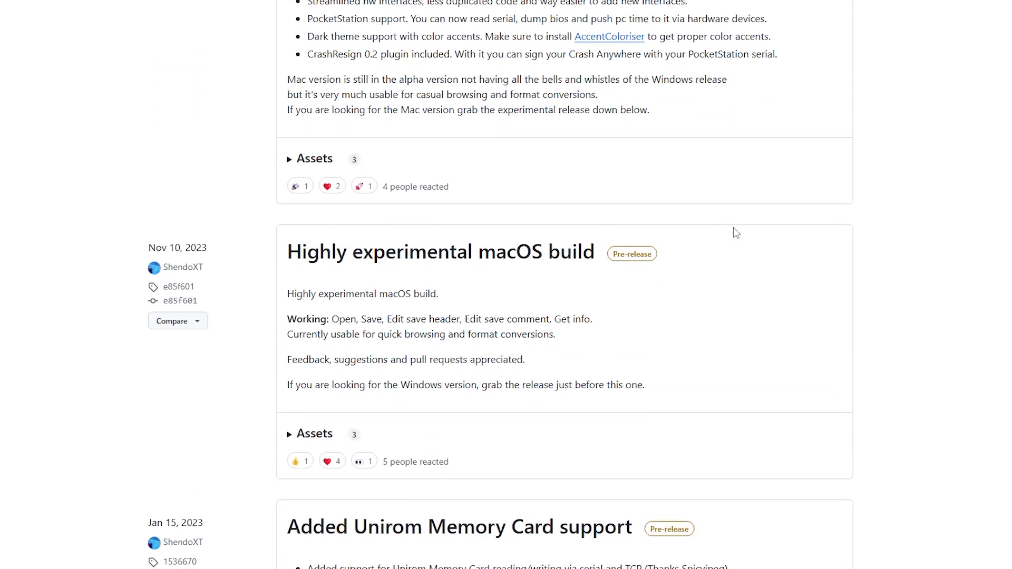
{"action": "scroll", "coordinate": [731, 237], "scroll_direction": "down", "scroll_amount": 4}
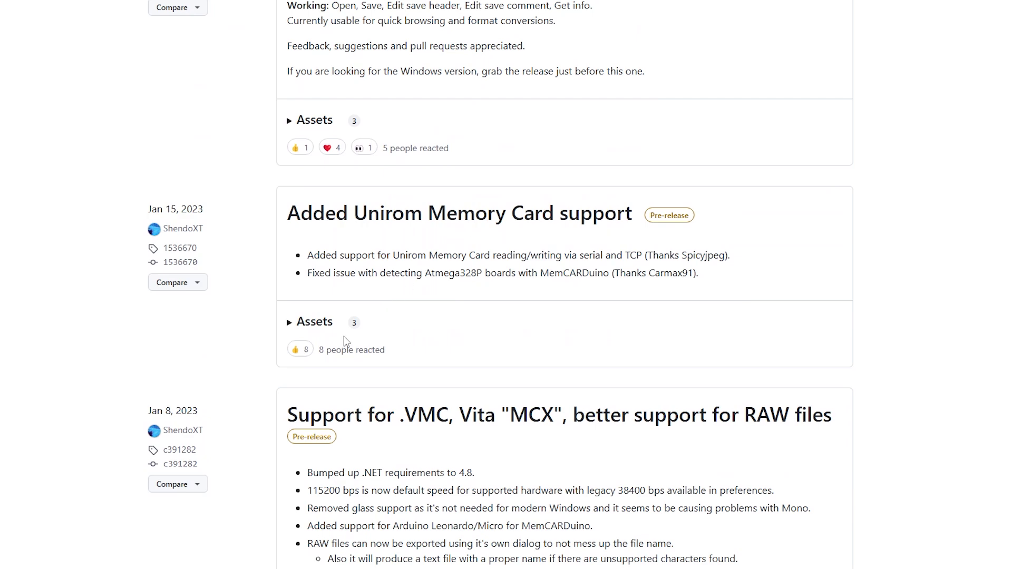
{"action": "left_click", "coordinate": [289, 325]}
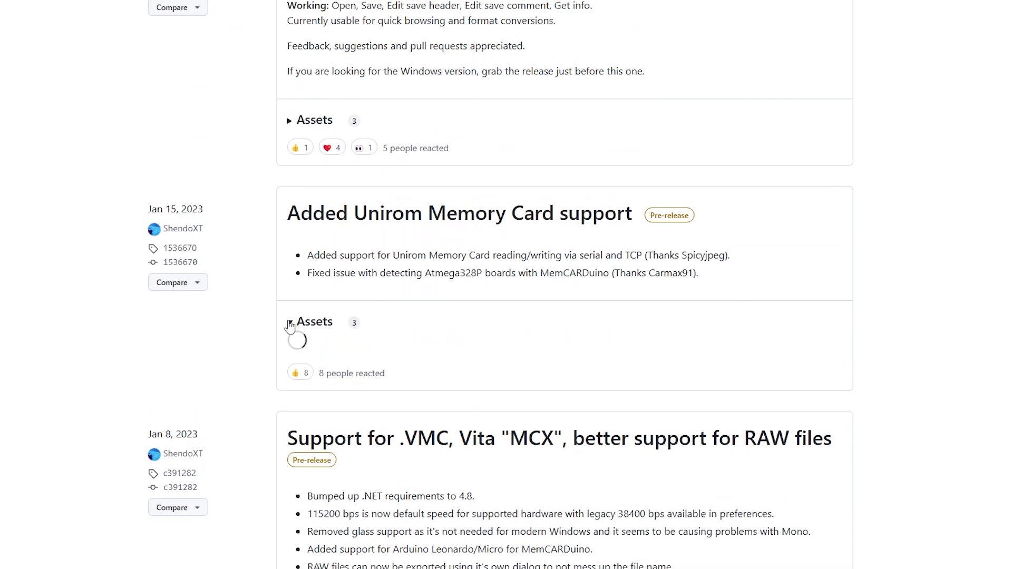
{"action": "scroll", "coordinate": [369, 358], "scroll_direction": "down", "scroll_amount": 1}
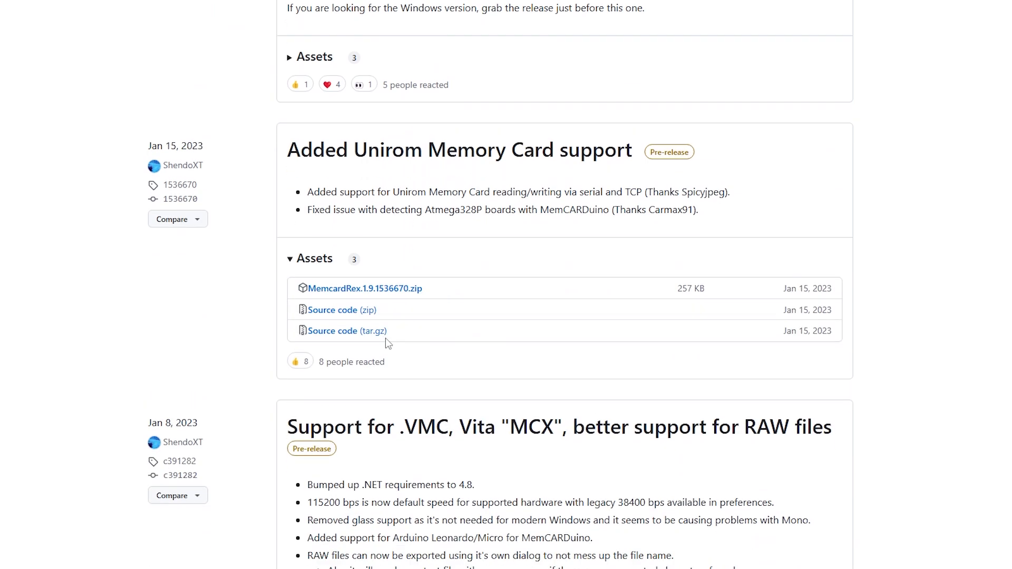
{"action": "left_click", "coordinate": [400, 290]}
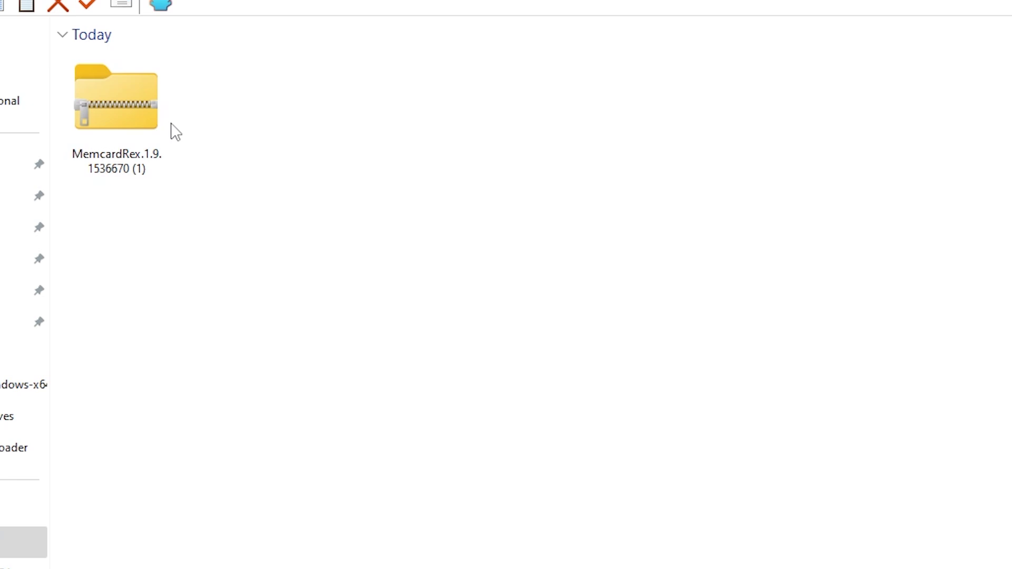
Extract the downloaded MemcardRex.1.9.1536670 (1) archive into a folder of the same name and delete the zip file
{"action": "left_click", "coordinate": [138, 113]}
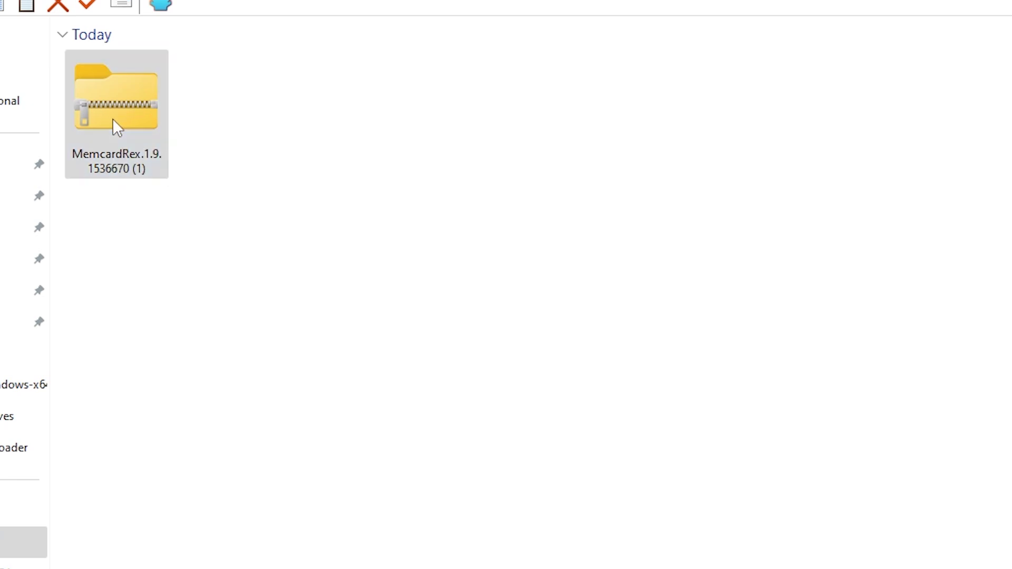
{"action": "right_click", "coordinate": [113, 119]}
{"action": "mouse_move", "coordinate": [231, 337]}
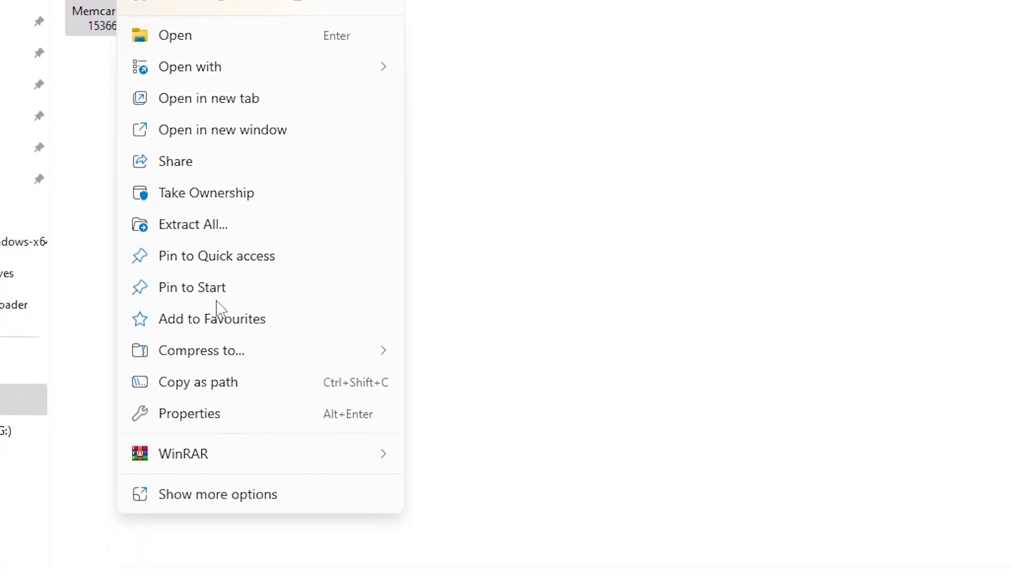
{"action": "left_click", "coordinate": [262, 494]}
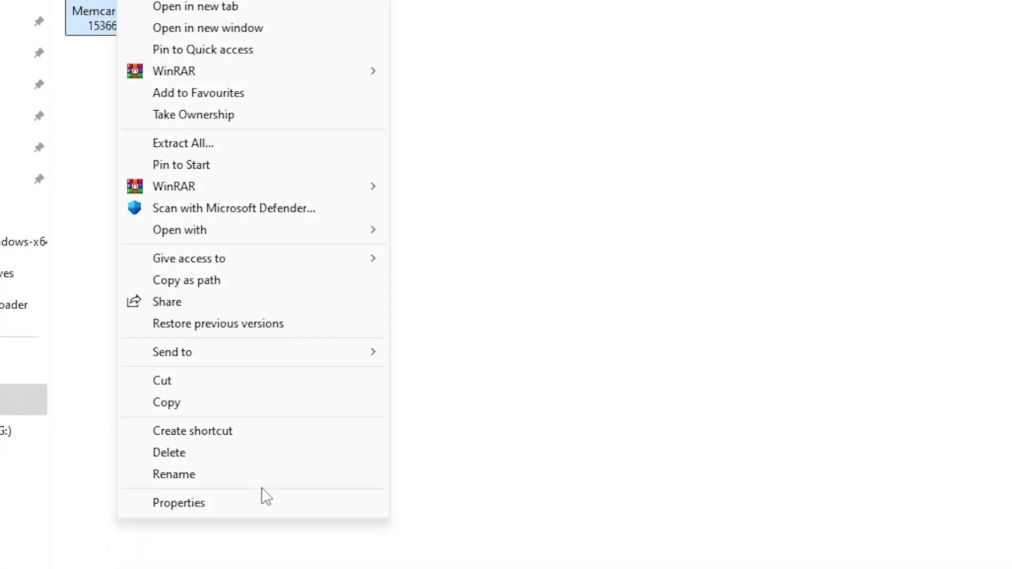
{"action": "left_click", "coordinate": [228, 456]}
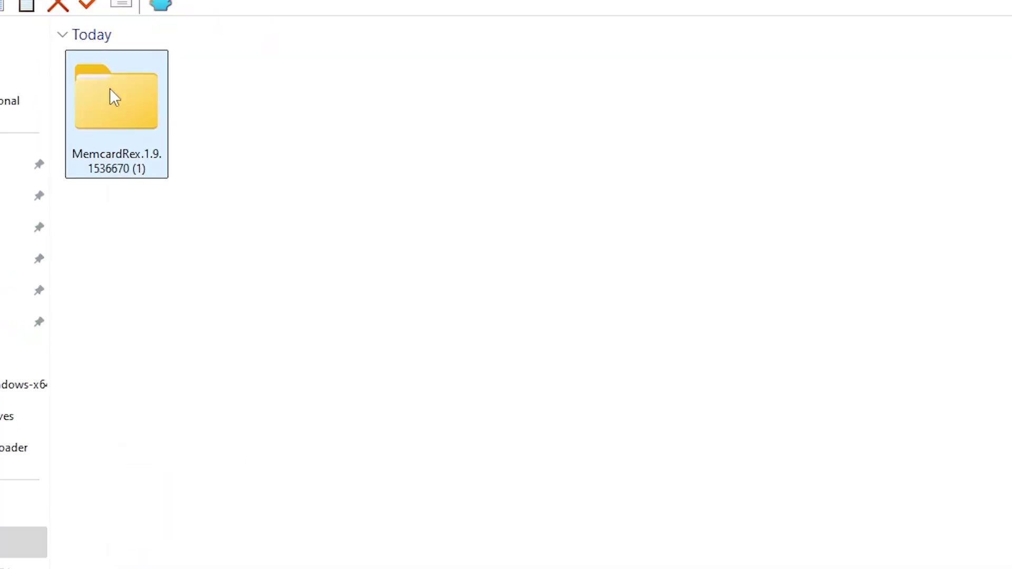
Open the extracted MemcardRex.1.9.1536670 (1) folder and launch the MemcardRex application
{"action": "double_click", "coordinate": [110, 89]}
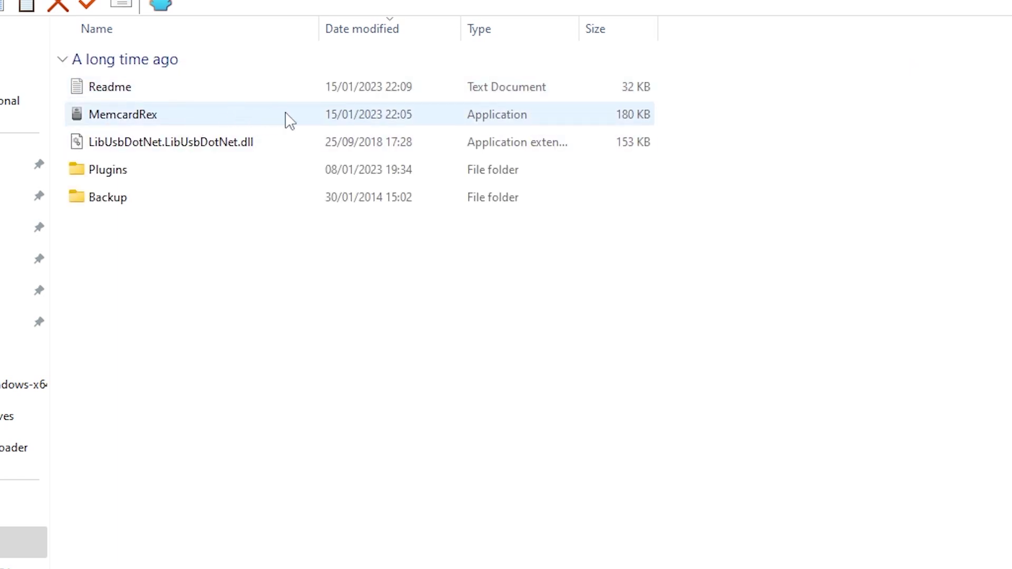
{"action": "mouse_move", "coordinate": [286, 118]}
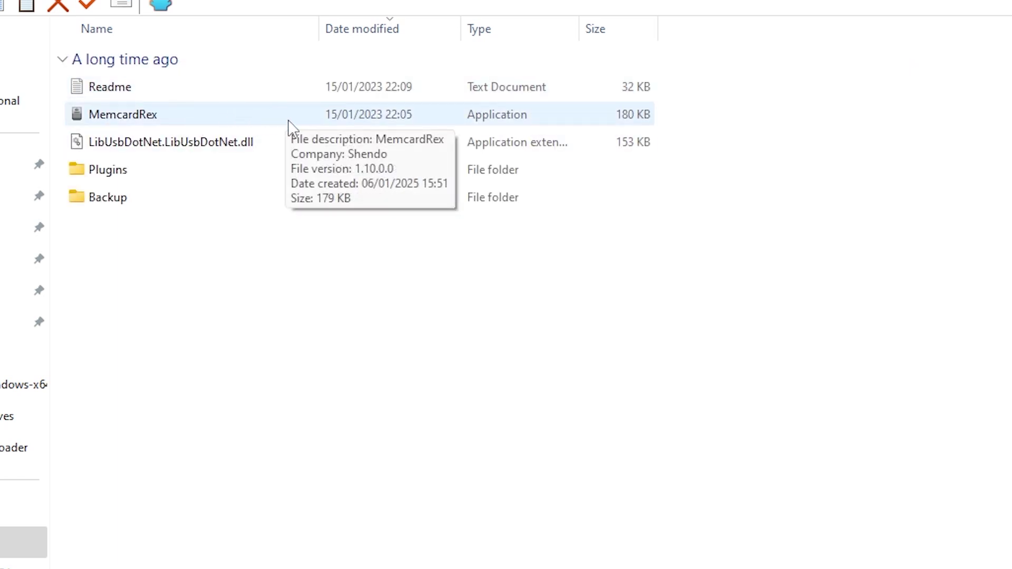
{"action": "double_click", "coordinate": [283, 122]}
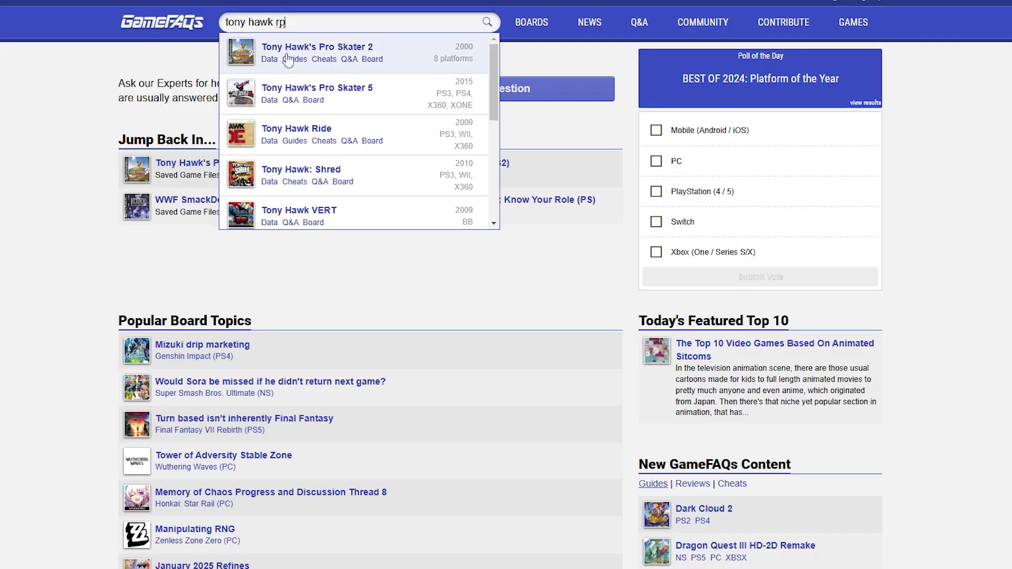
Switch to GameFAQs, open the save games page for Tony Hawk's Pro Skater 2 and examine the available PlayStation DexDrive saves
{"action": "left_click", "coordinate": [294, 53]}
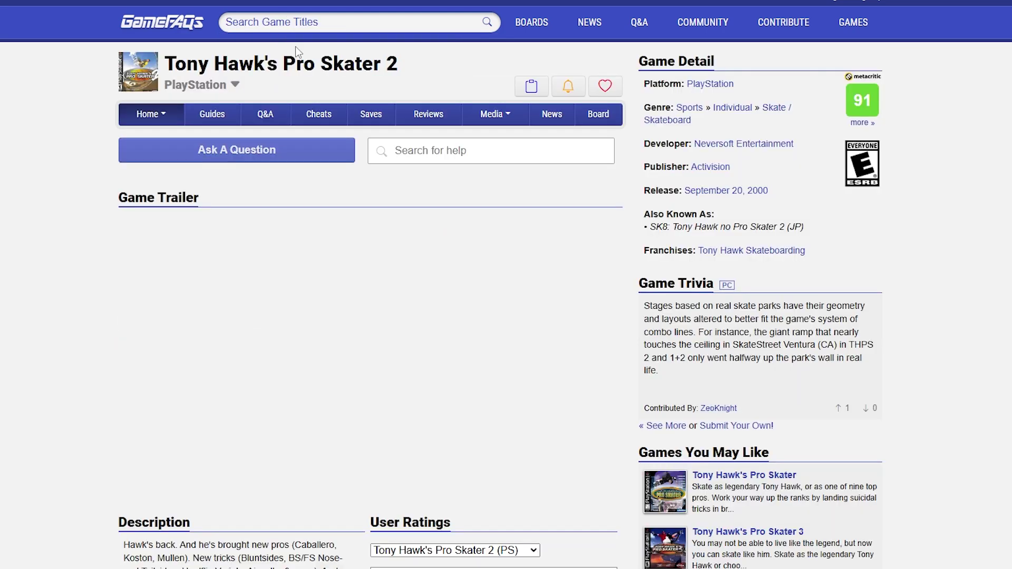
{"action": "left_click", "coordinate": [374, 117]}
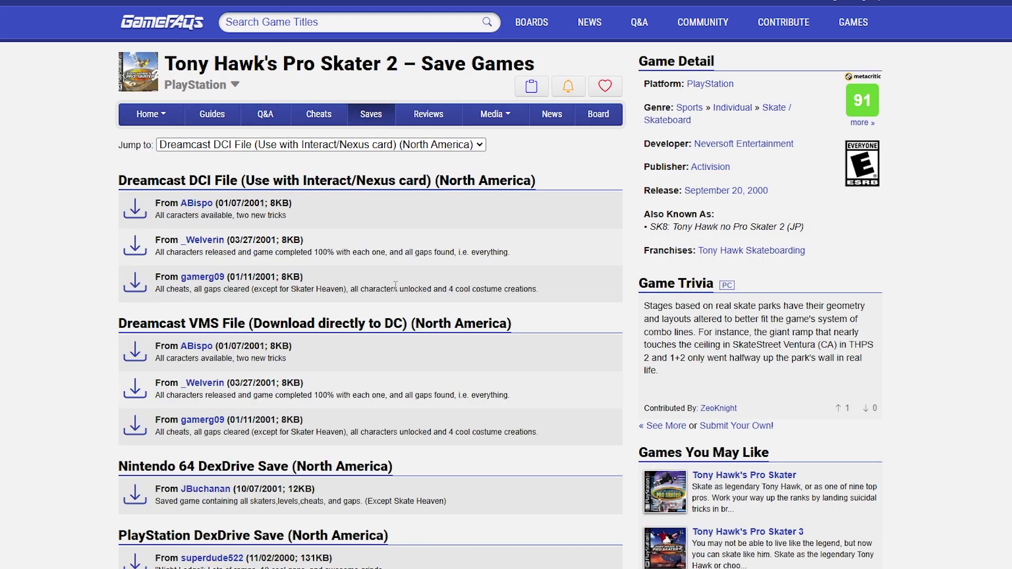
{"action": "scroll", "coordinate": [341, 269], "scroll_direction": "down", "scroll_amount": 5}
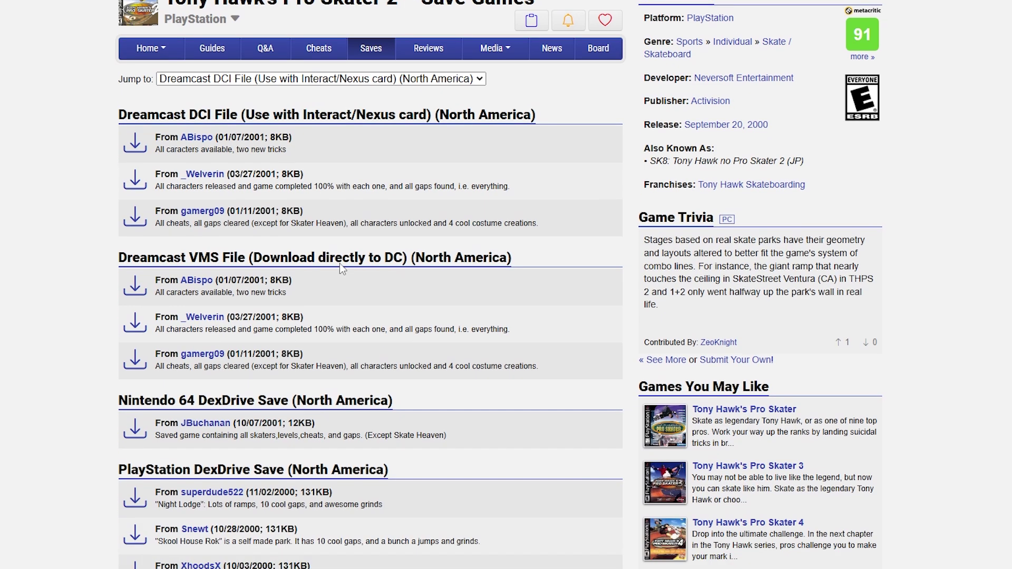
{"action": "scroll", "coordinate": [346, 279], "scroll_direction": "down", "scroll_amount": 5}
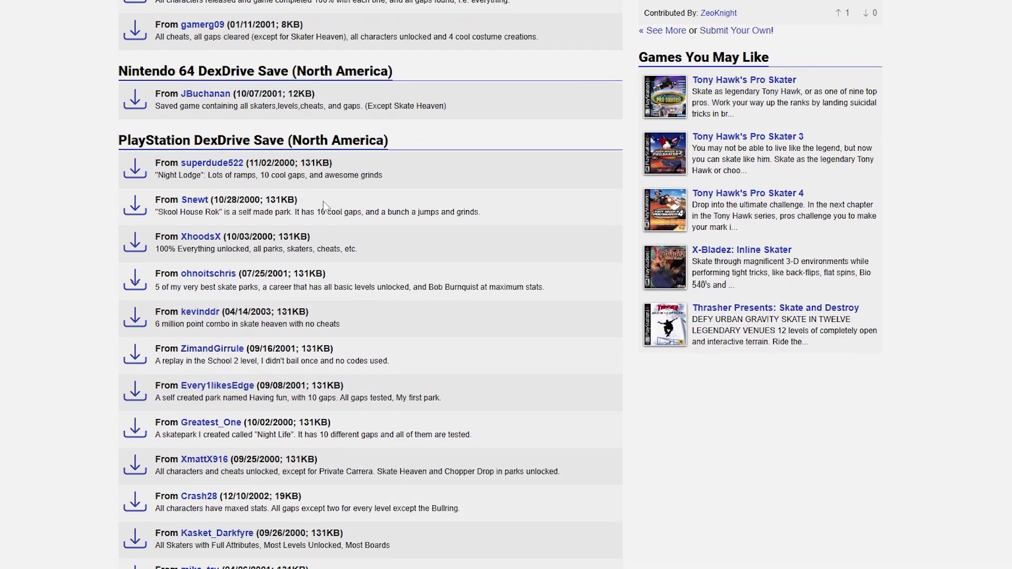
{"action": "scroll", "coordinate": [349, 248], "scroll_direction": "down", "scroll_amount": 10}
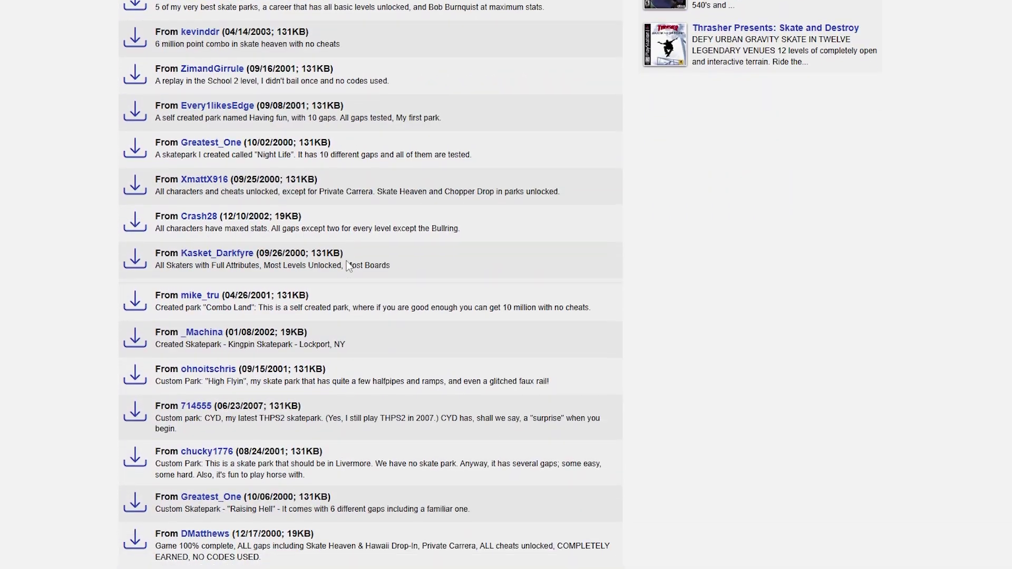
{"action": "scroll", "coordinate": [347, 270], "scroll_direction": "down", "scroll_amount": 6}
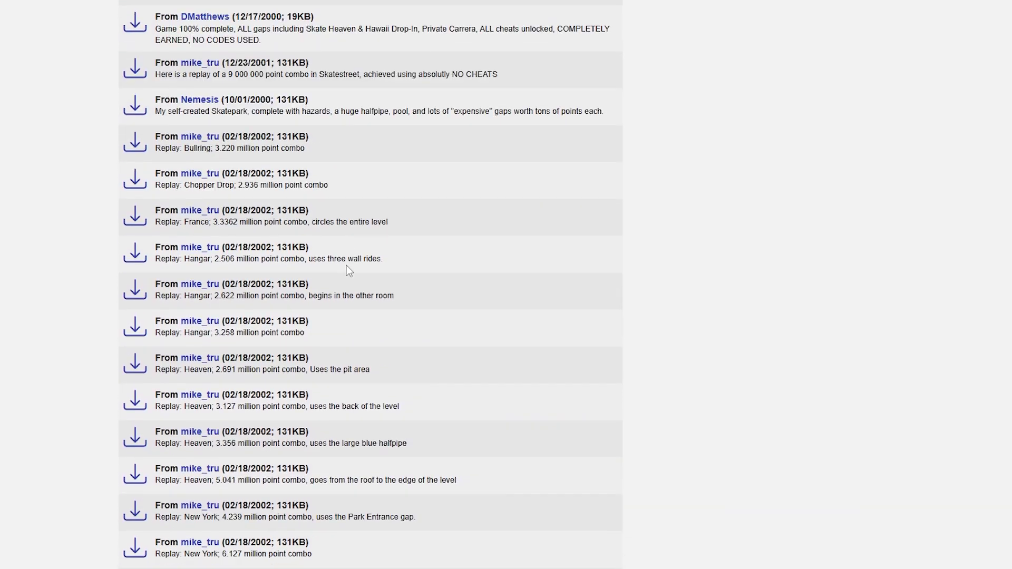
{"action": "scroll", "coordinate": [348, 270], "scroll_direction": "down", "scroll_amount": 12}
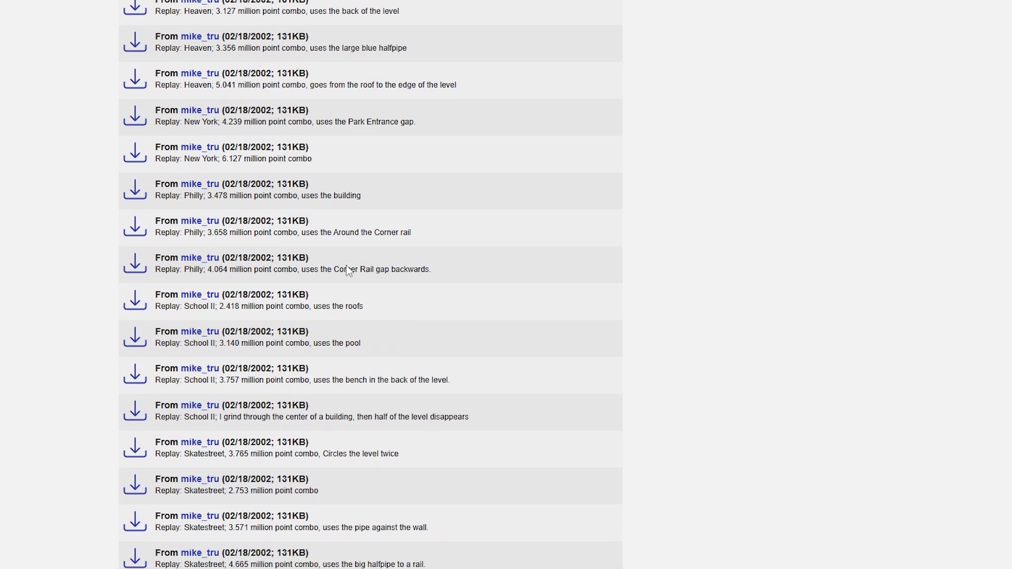
{"action": "scroll", "coordinate": [347, 267], "scroll_direction": "down", "scroll_amount": 1}
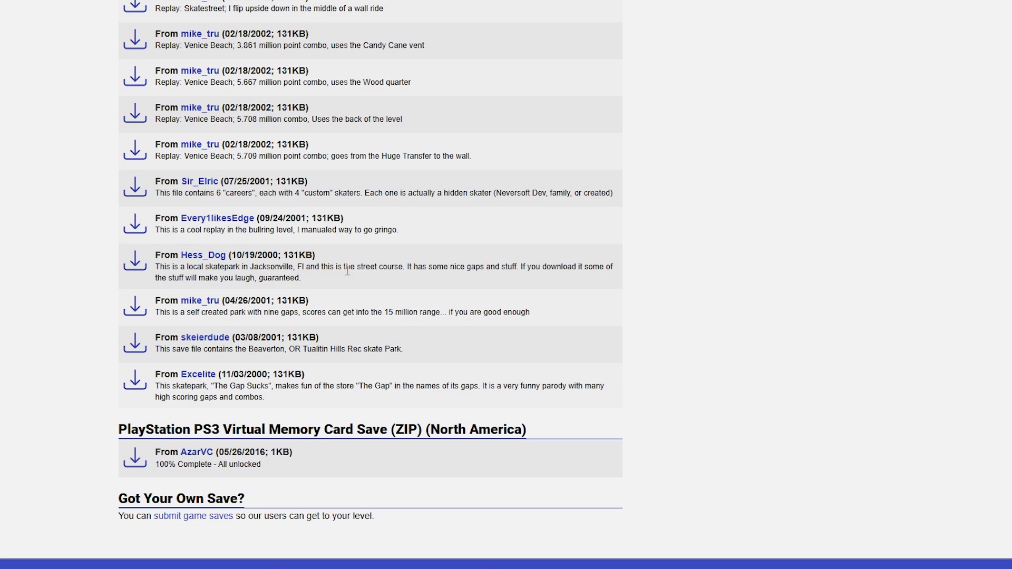
{"action": "scroll", "coordinate": [347, 271], "scroll_direction": "up", "scroll_amount": 19}
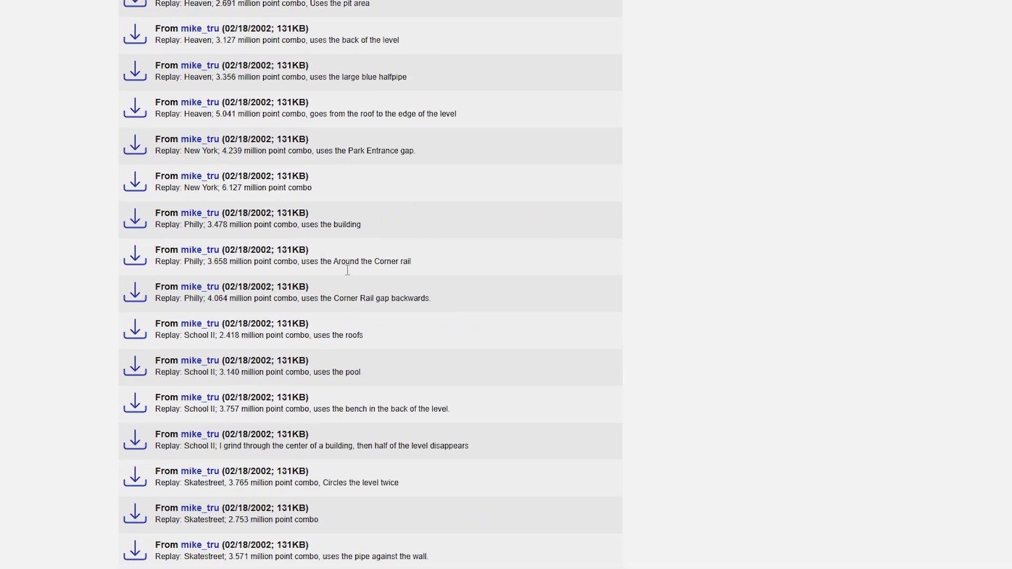
{"action": "scroll", "coordinate": [347, 270], "scroll_direction": "up", "scroll_amount": 10}
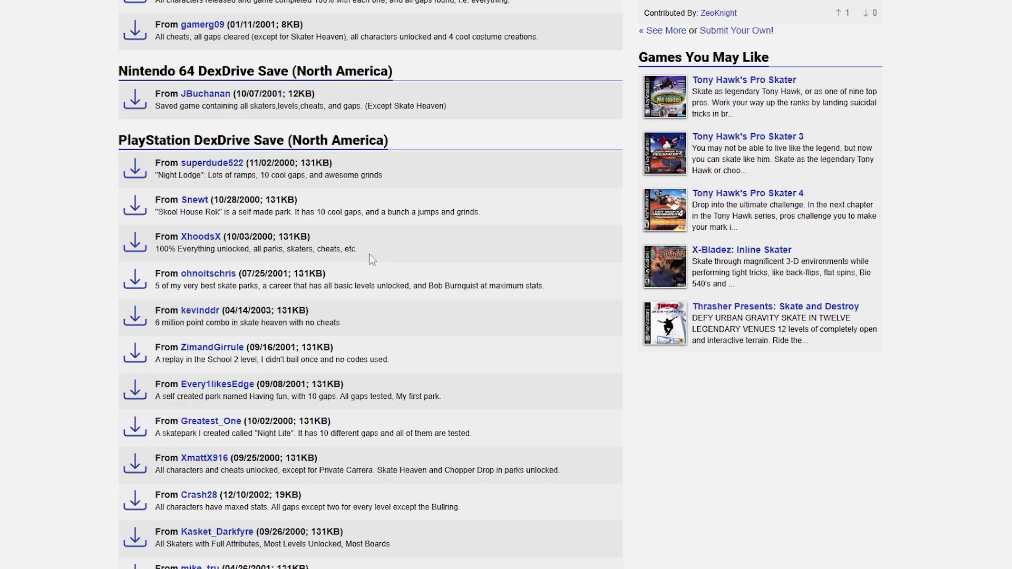
{"action": "left_click_drag", "start_coordinate": [358, 251], "coordinate": [162, 238]}
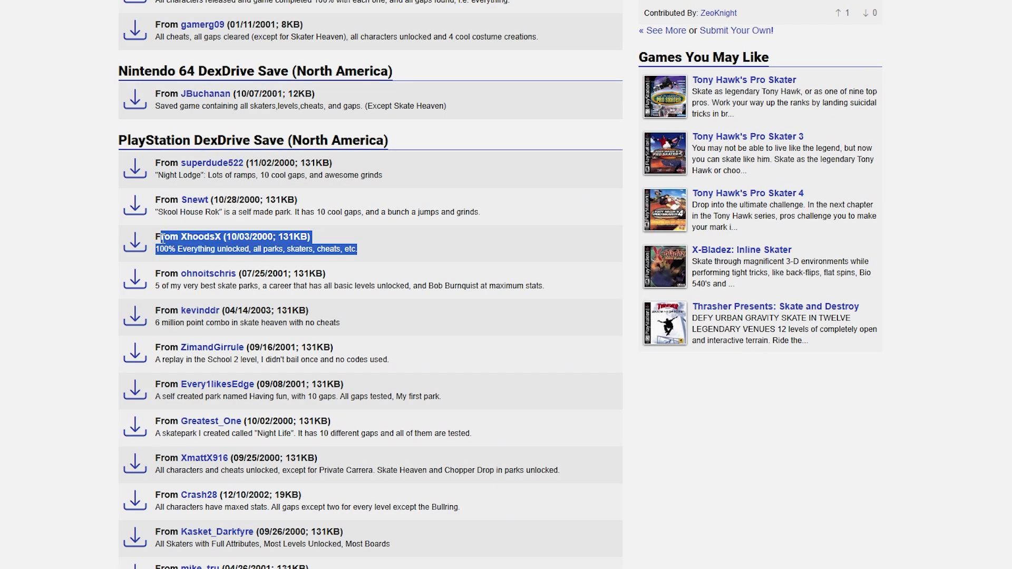
{"action": "left_click", "coordinate": [355, 238]}
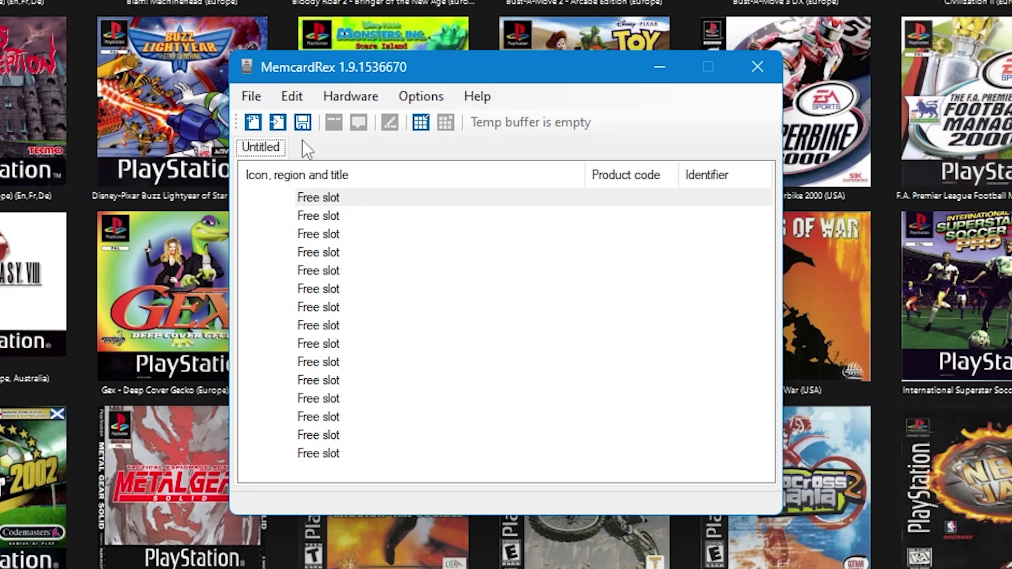
Switch to MemcardRex and open the memory card tony-hawks-pro-skater-2.361.gme from the Downloaded Saves folder
{"action": "left_click", "coordinate": [264, 97]}
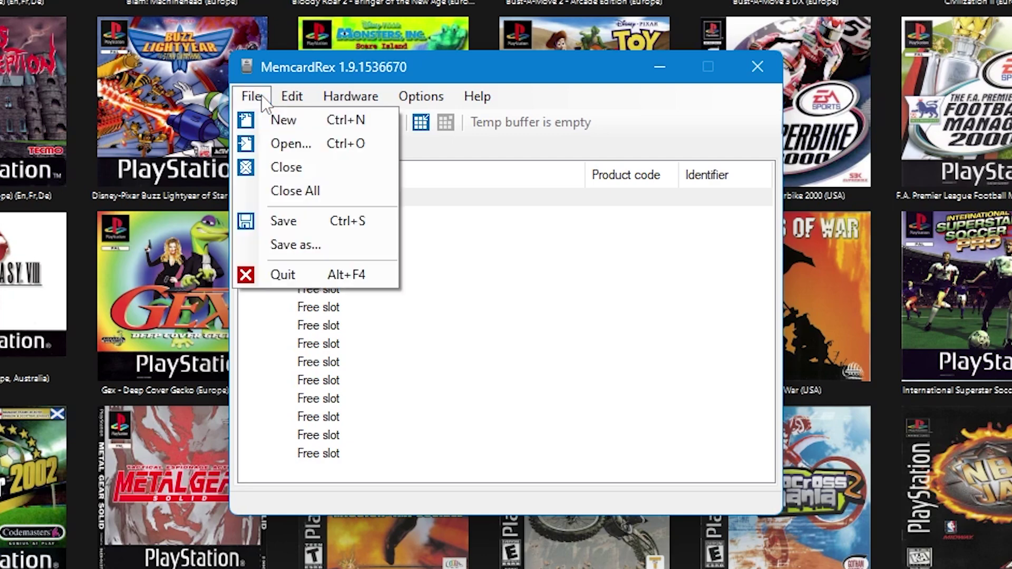
{"action": "left_click", "coordinate": [276, 149]}
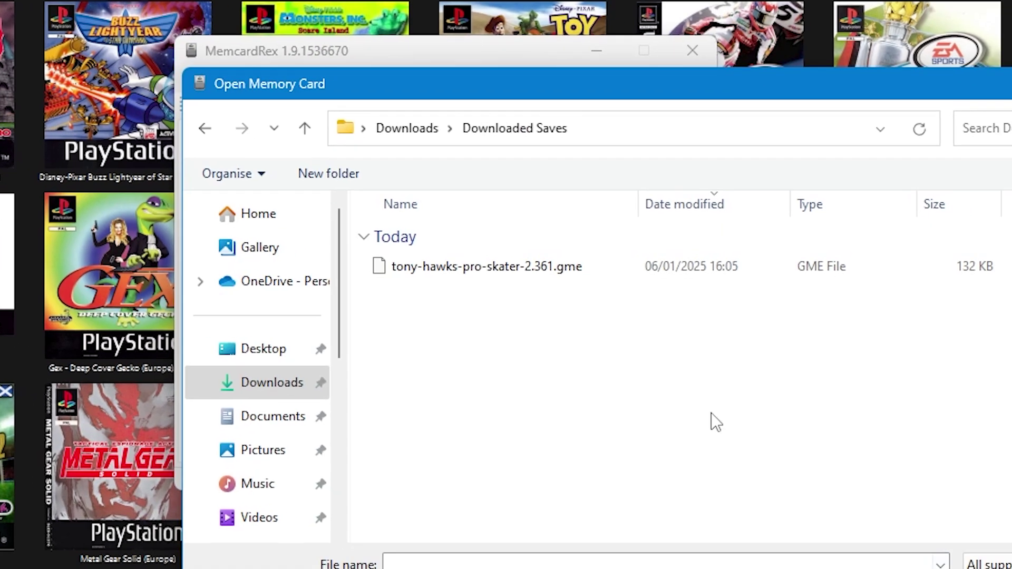
{"action": "left_click", "coordinate": [453, 208]}
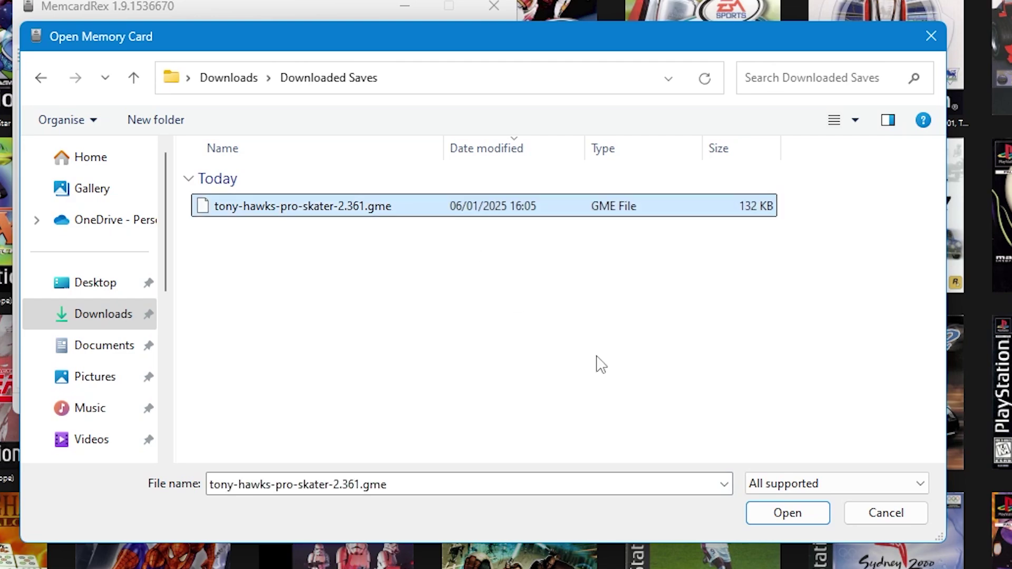
{"action": "left_click", "coordinate": [799, 520]}
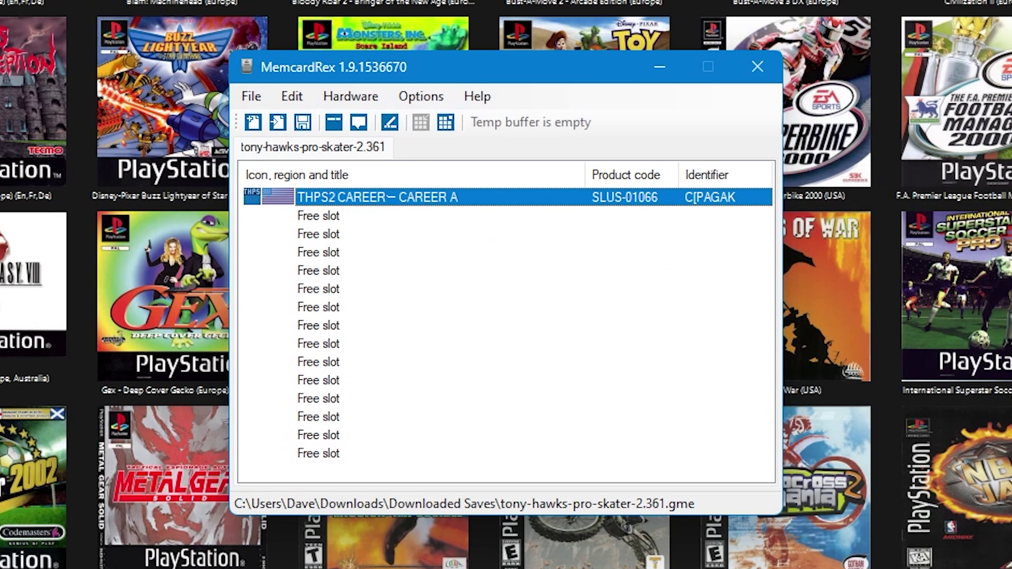
Copy the THPS2 CAREER save to the temp buffer and open Tony Hawk's Pro Skater 2 (USA)_1.mcd from DuckStation's memcards folder in MemcardRex
{"action": "right_click", "coordinate": [477, 200]}
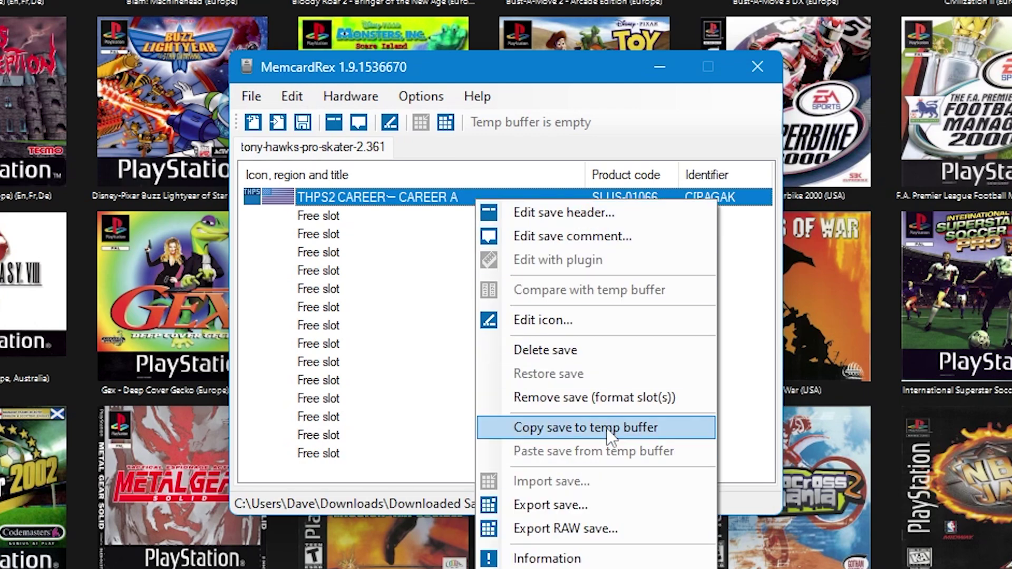
{"action": "left_click", "coordinate": [671, 431]}
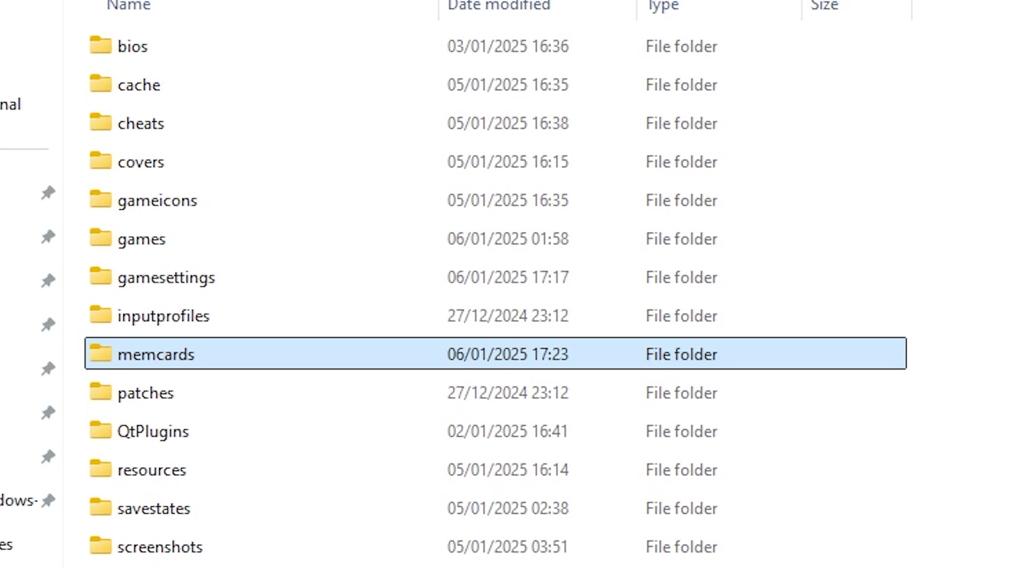
{"action": "key", "text": "Return"}
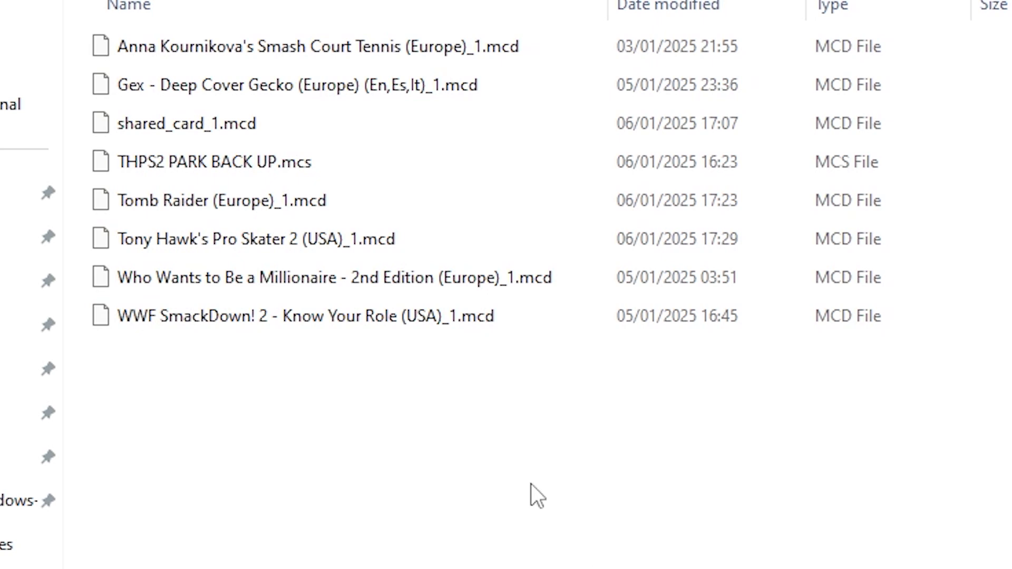
{"action": "left_click_drag", "start_coordinate": [338, 242], "coordinate": [482, 258]}
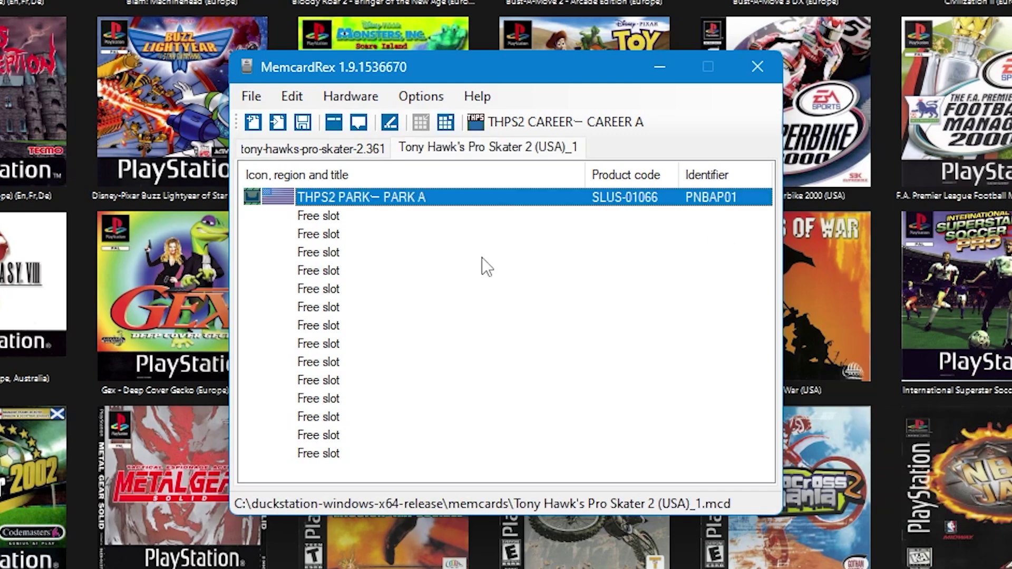
Paste the buffered THPS2 CAREER save into the first free slot of the Tony Hawk's Pro Skater 2 (USA)_1 card and save the card
{"action": "left_click", "coordinate": [333, 157]}
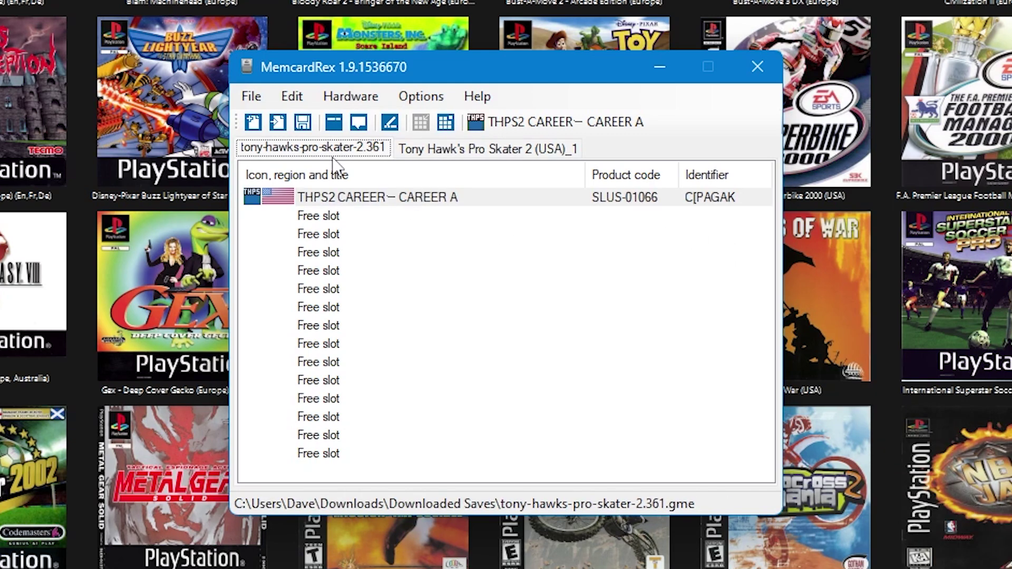
{"action": "left_click", "coordinate": [458, 155]}
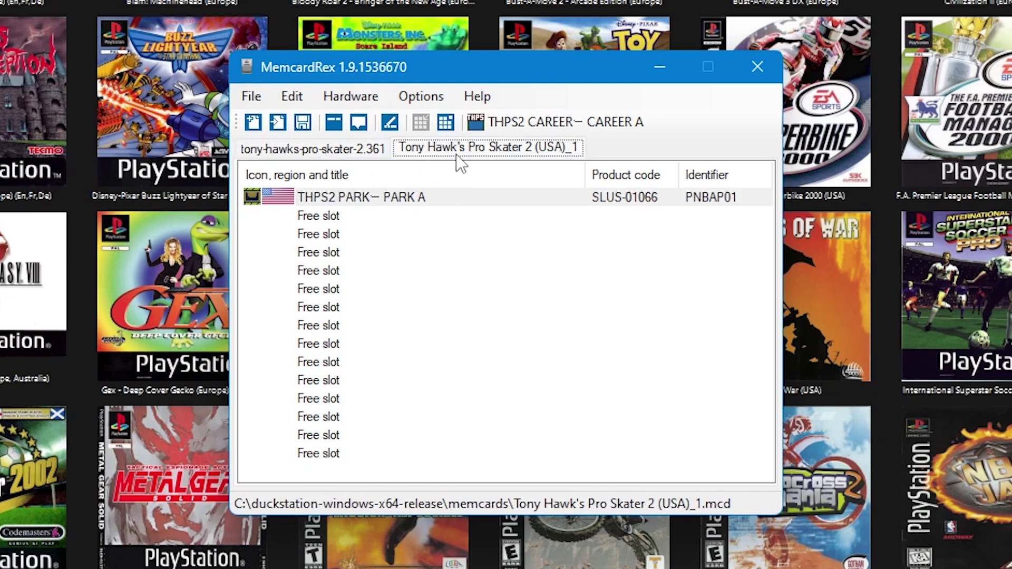
{"action": "left_click", "coordinate": [391, 216]}
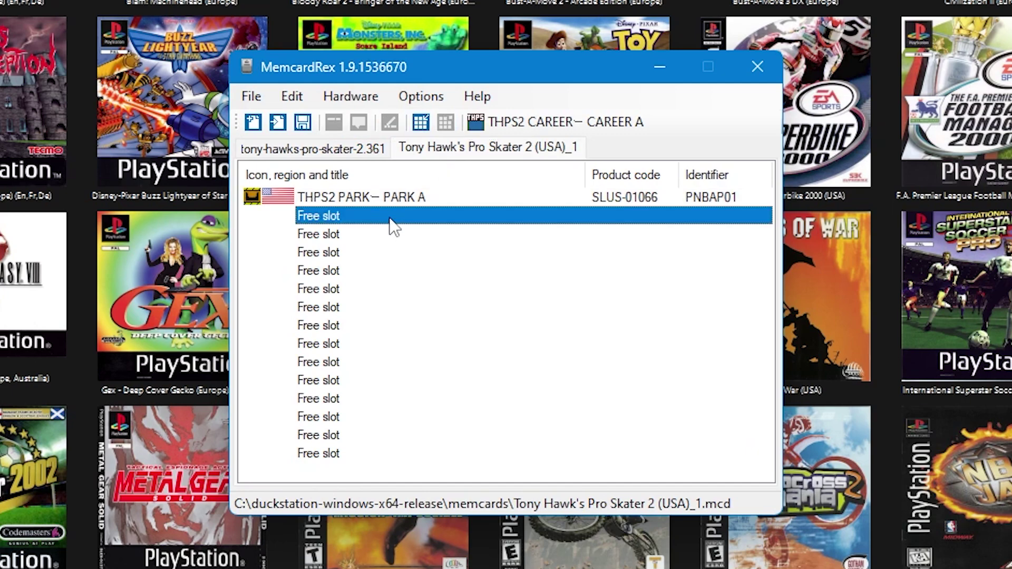
{"action": "right_click", "coordinate": [391, 219]}
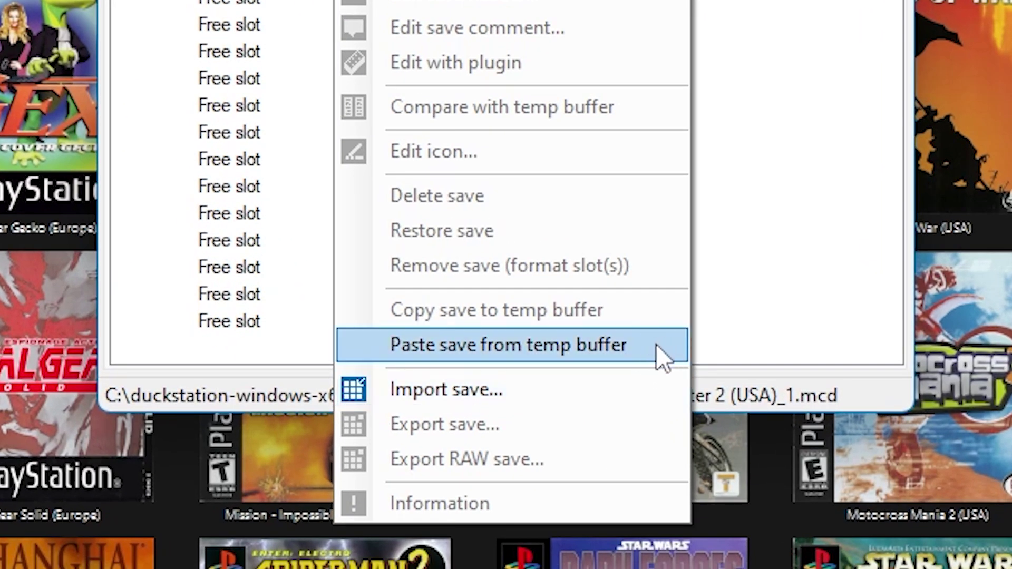
{"action": "left_click", "coordinate": [655, 344]}
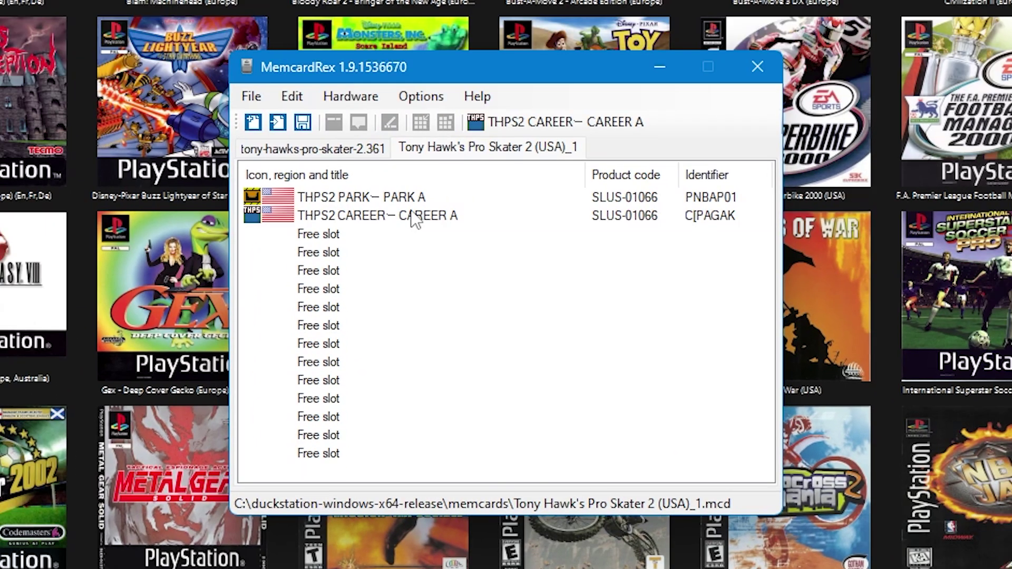
{"action": "left_click", "coordinate": [250, 96]}
{"action": "left_click", "coordinate": [317, 230]}
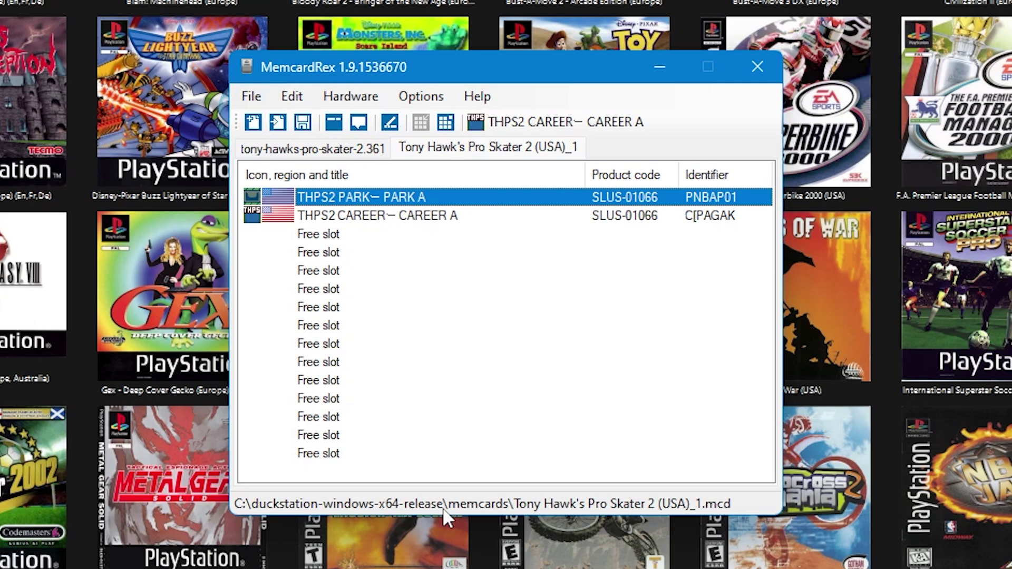
Export the THPS2 PARK save from the Tony Hawk's Pro Skater 2 (USA)_1 card to the memcards folder in PSXGameEdit/Memory Juggler format
{"action": "left_click", "coordinate": [428, 468]}
{"action": "left_click", "coordinate": [407, 200]}
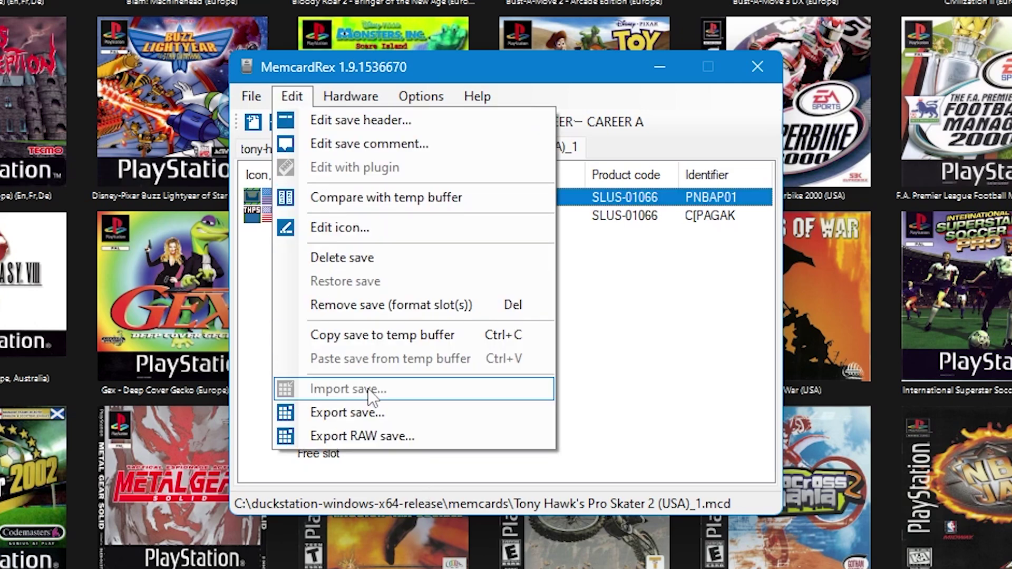
{"action": "left_click", "coordinate": [424, 415]}
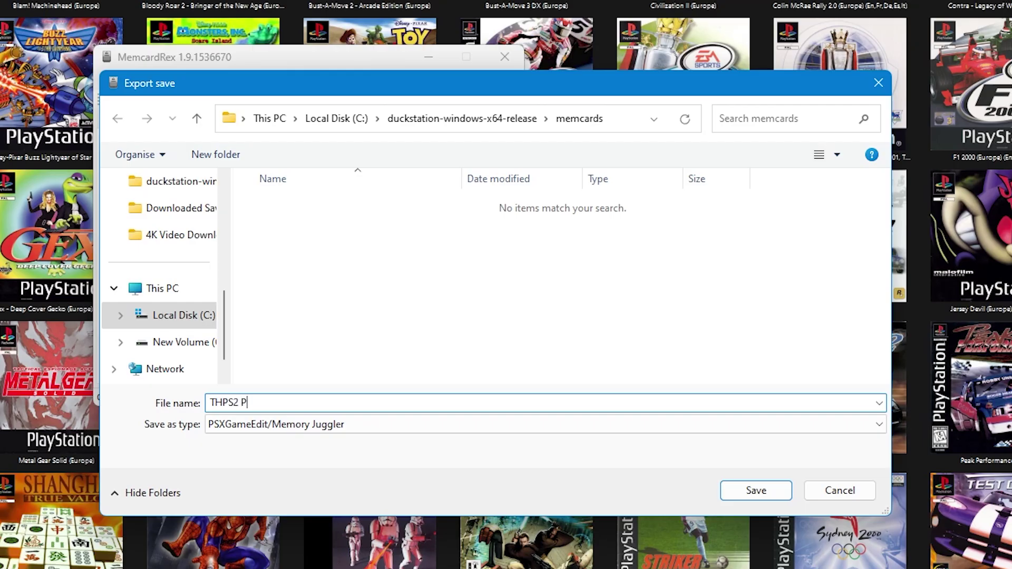